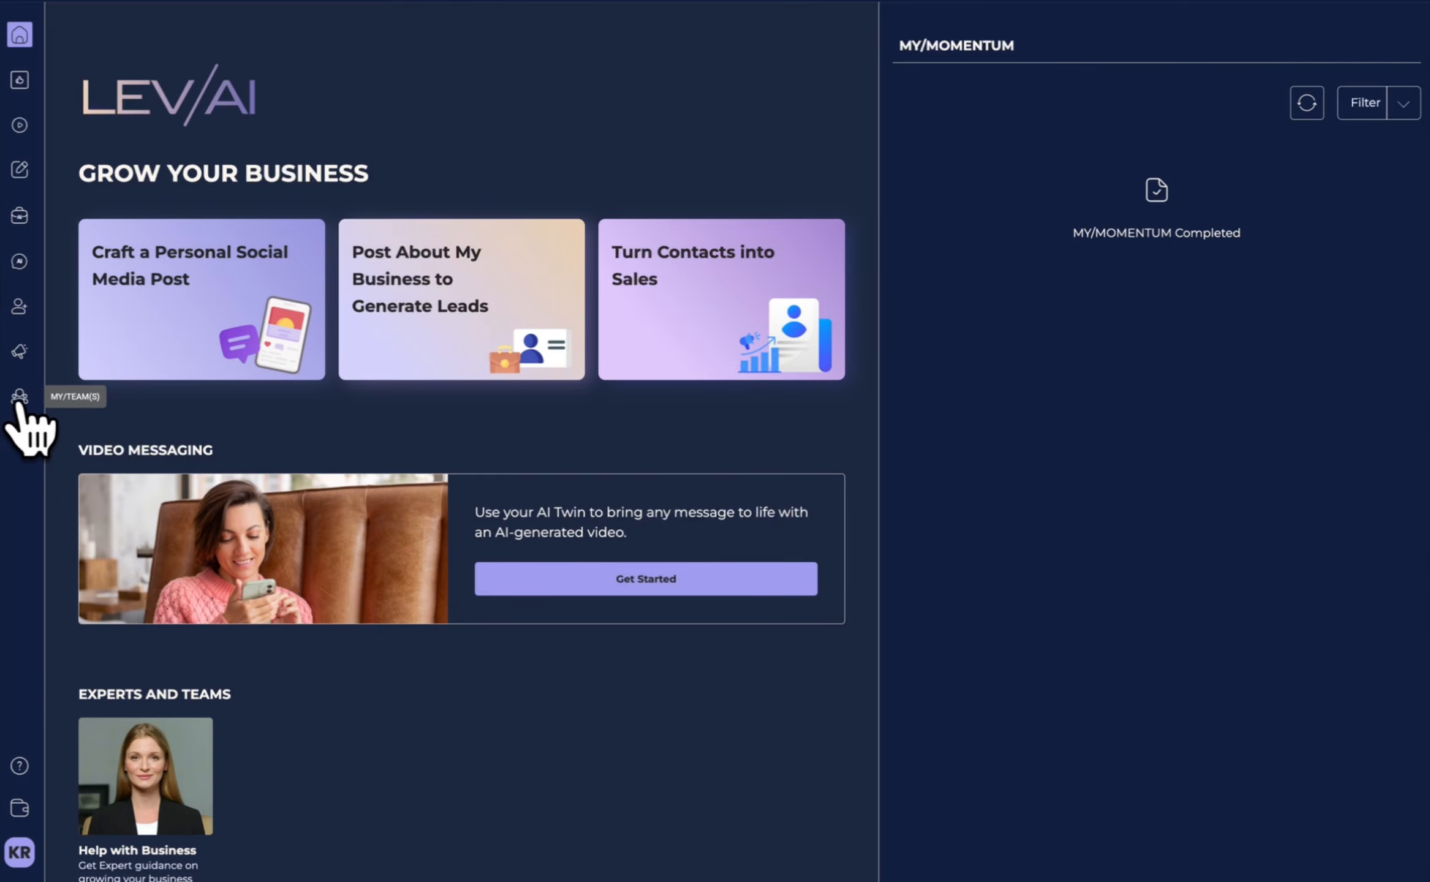
# Start a new team named "LEV/AI" with the description "My amazing LEV/AI Partner Team".
pyautogui.click(19, 397)
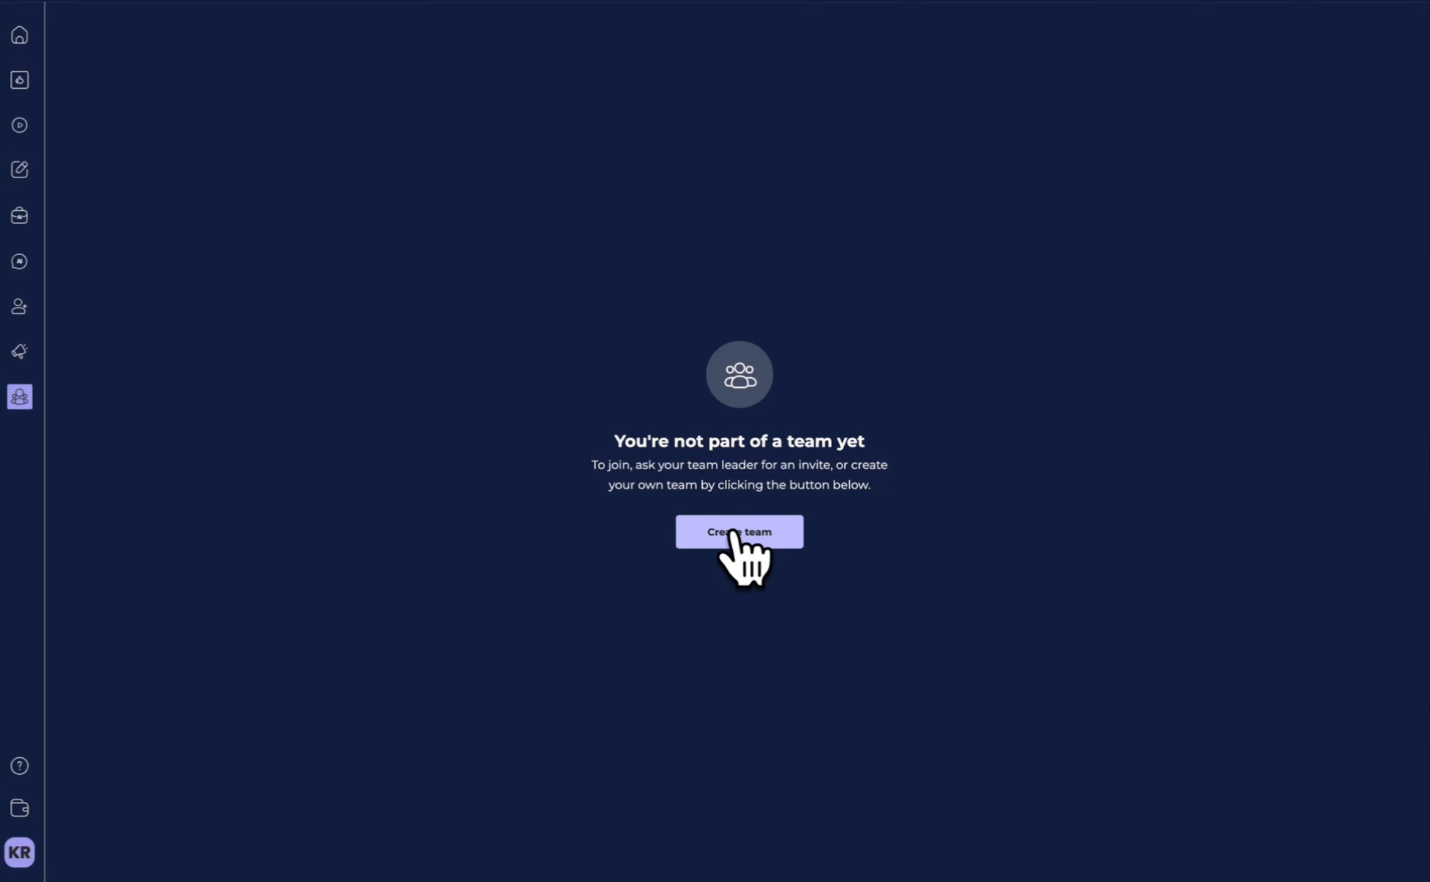
pyautogui.click(732, 534)
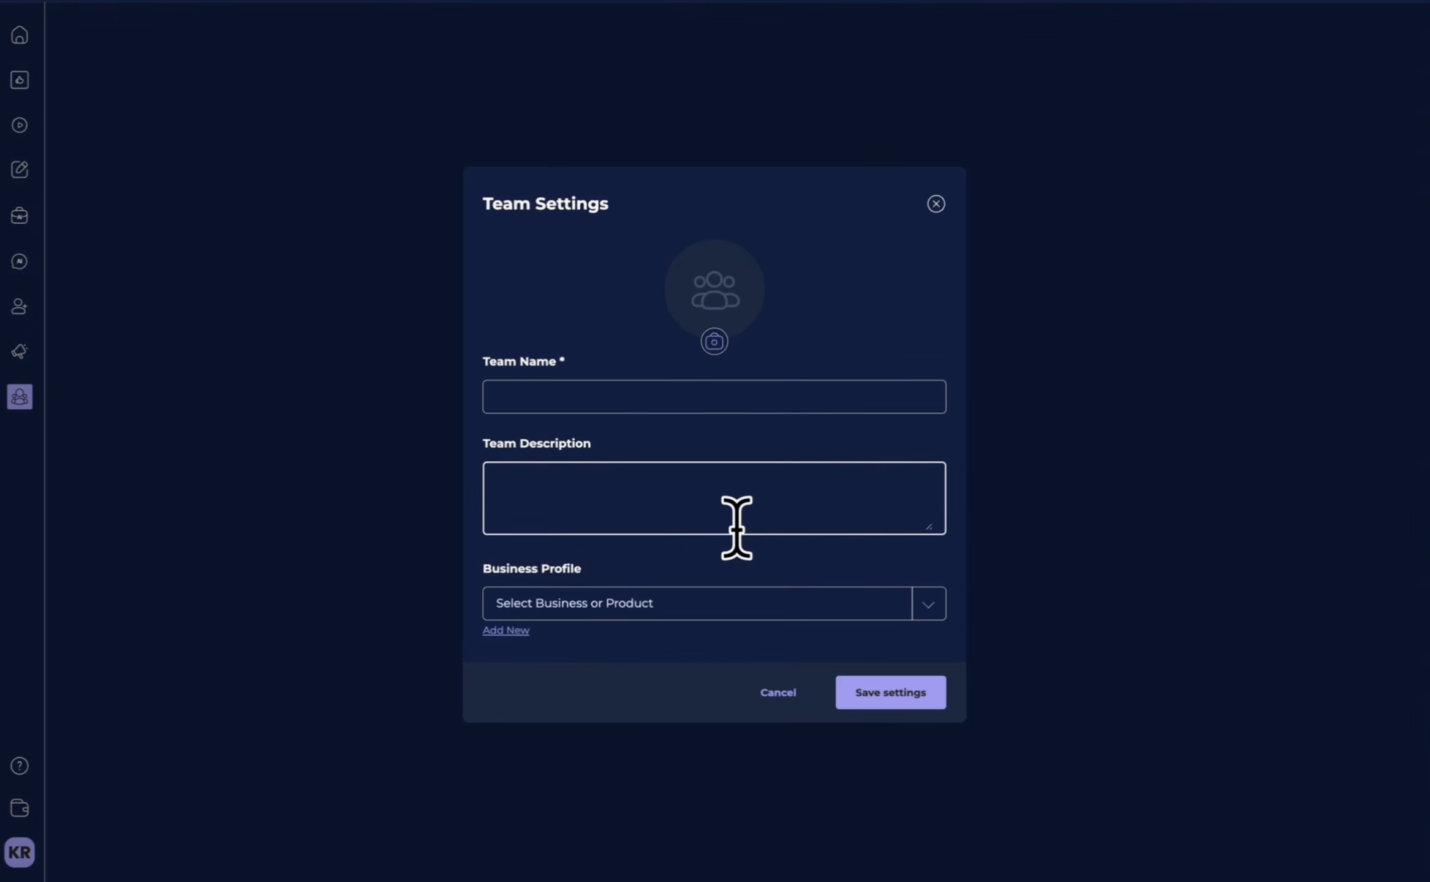
pyautogui.click(632, 396)
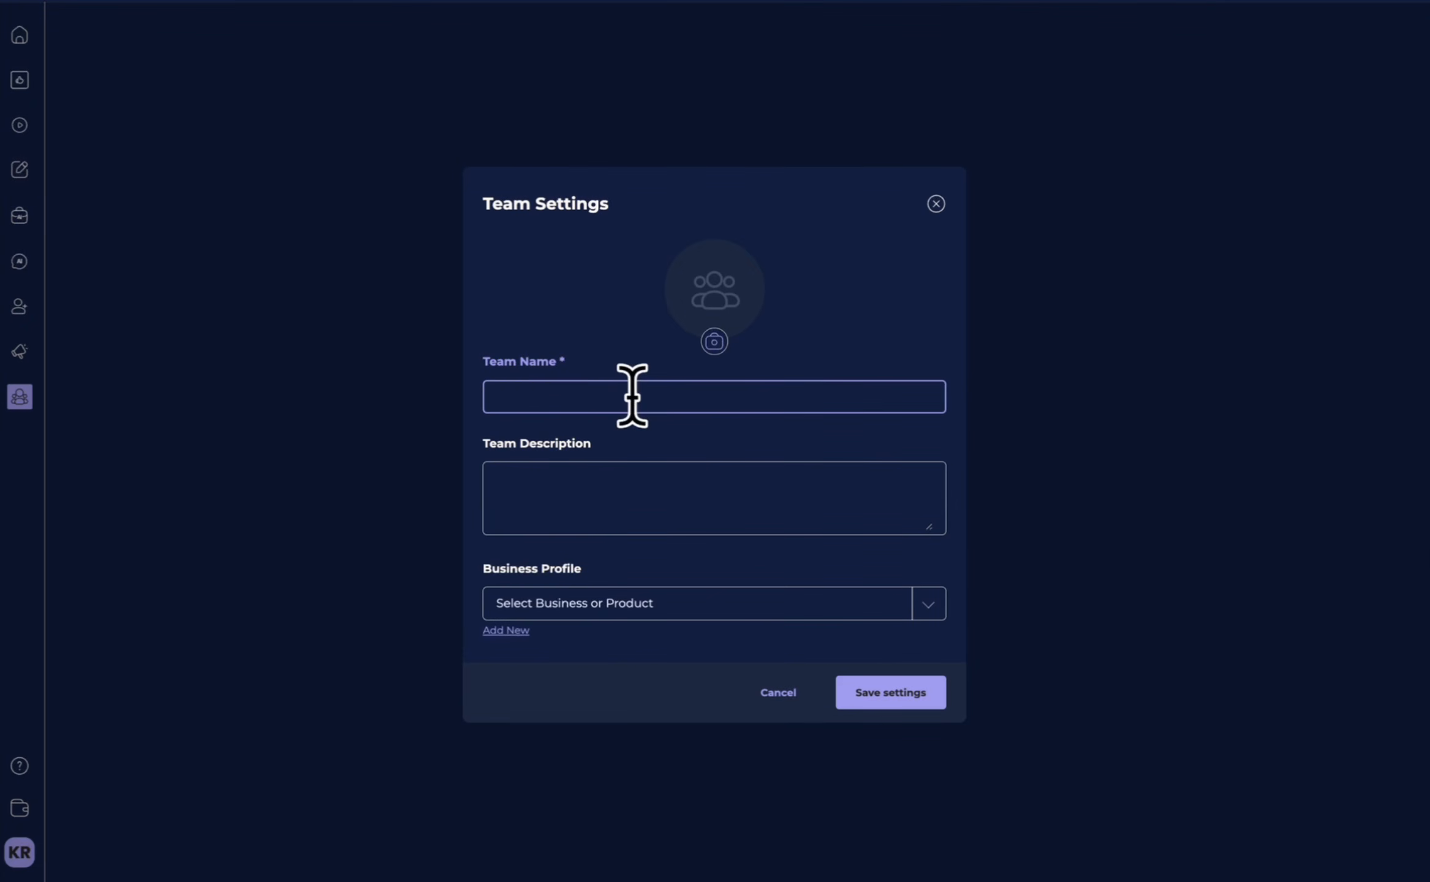
pyautogui.write('LEV/AI')
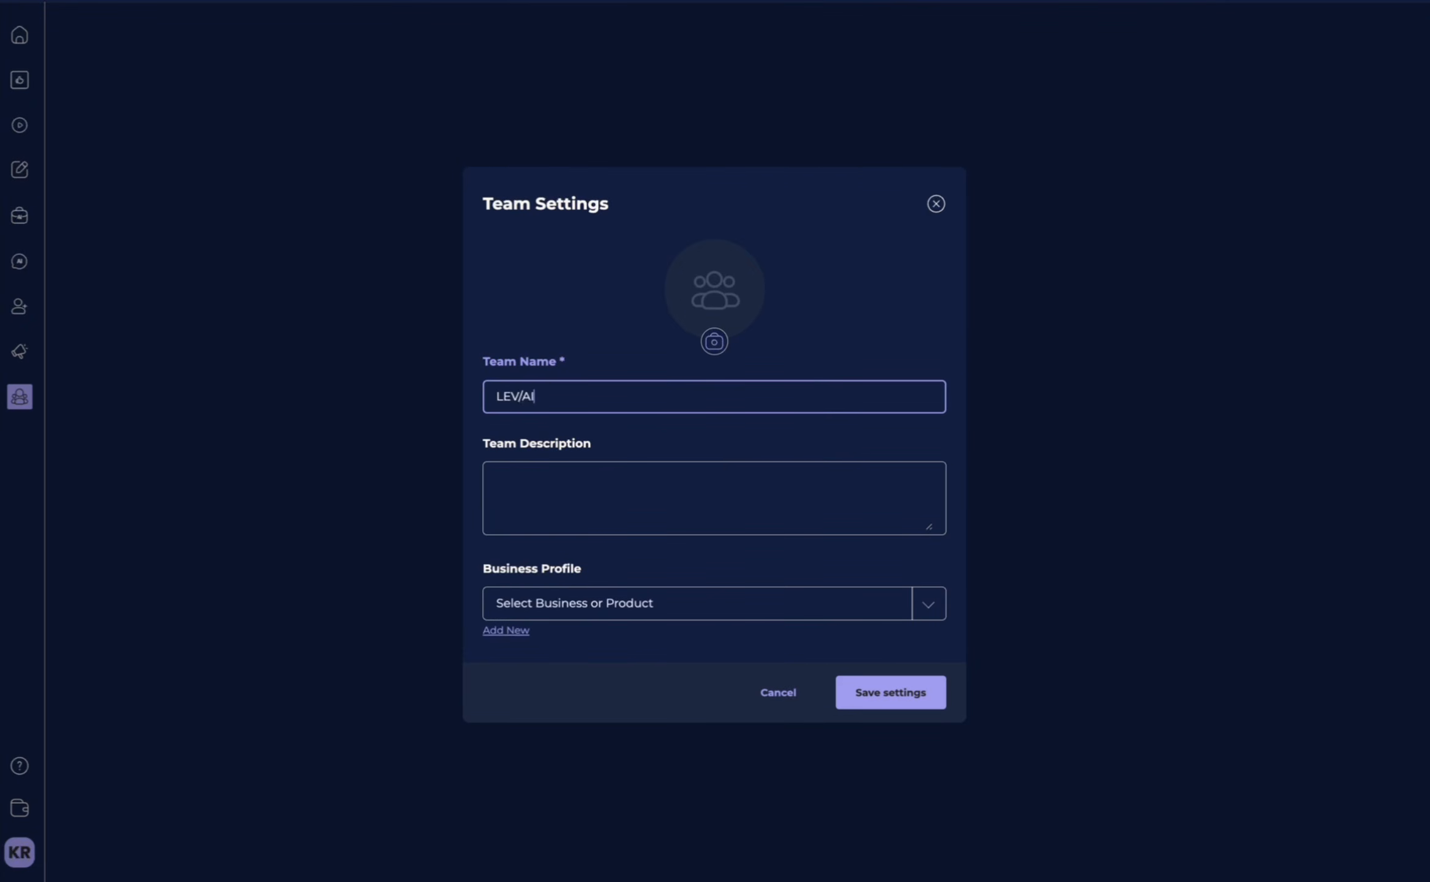
pyautogui.click(576, 472)
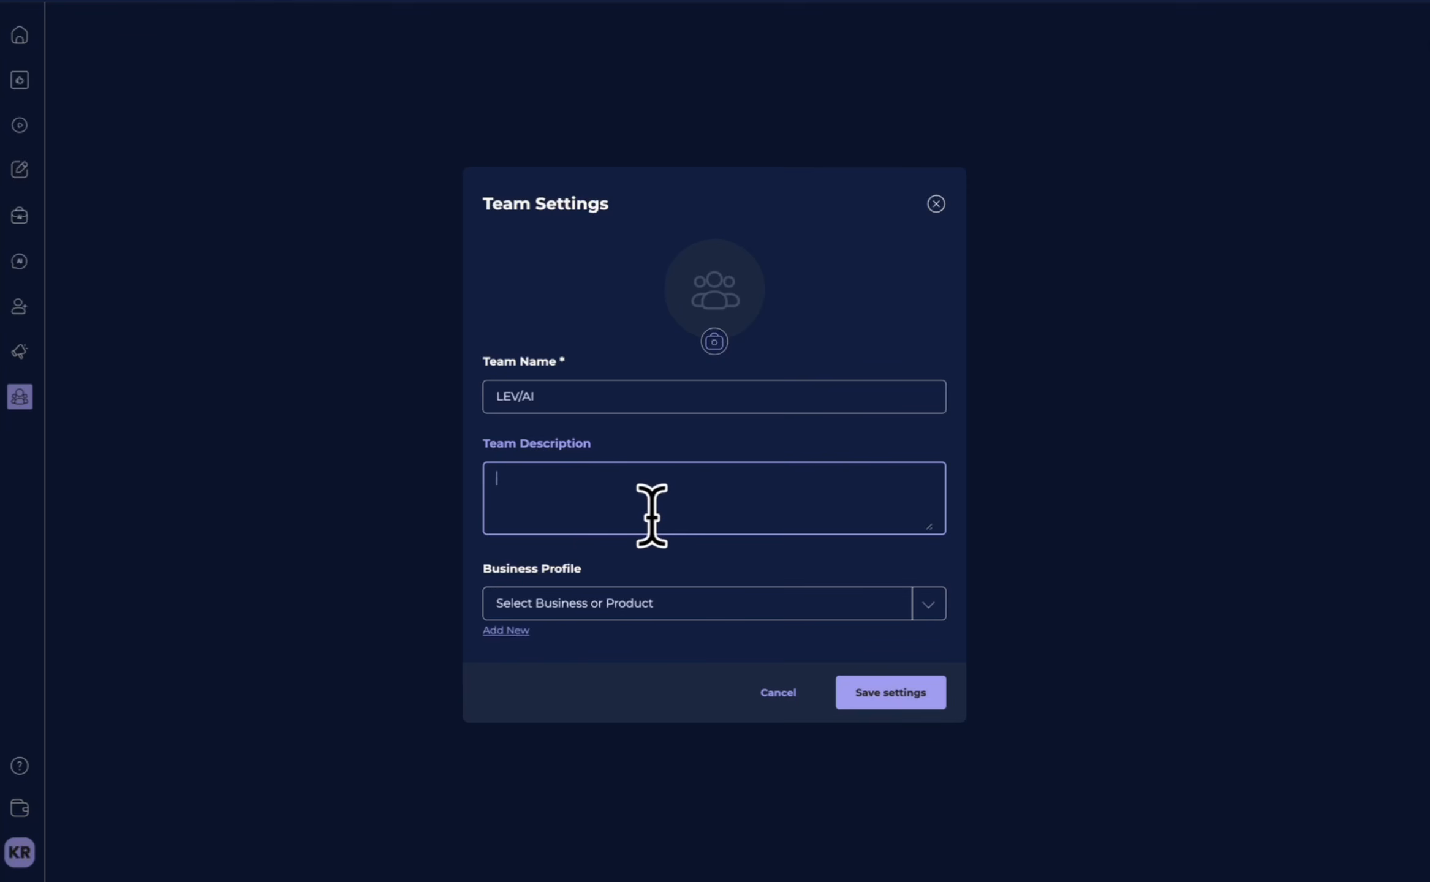
pyautogui.write('My amazing LEV/AI Partner Team')
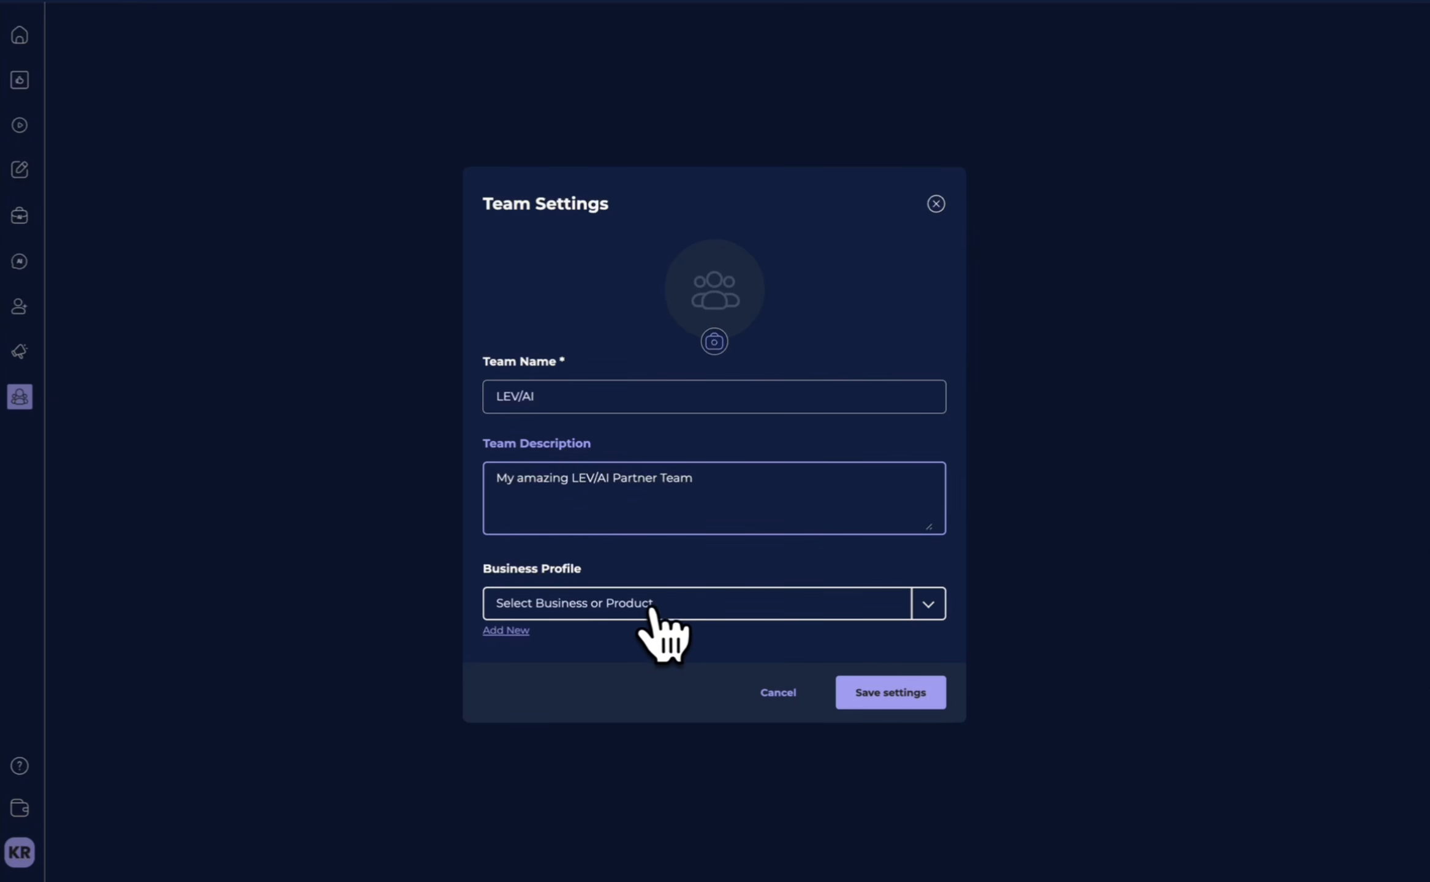
# Assign the LEV/AI business profile and the LEV/AI logo image to the new team, and save its settings.
pyautogui.click(654, 609)
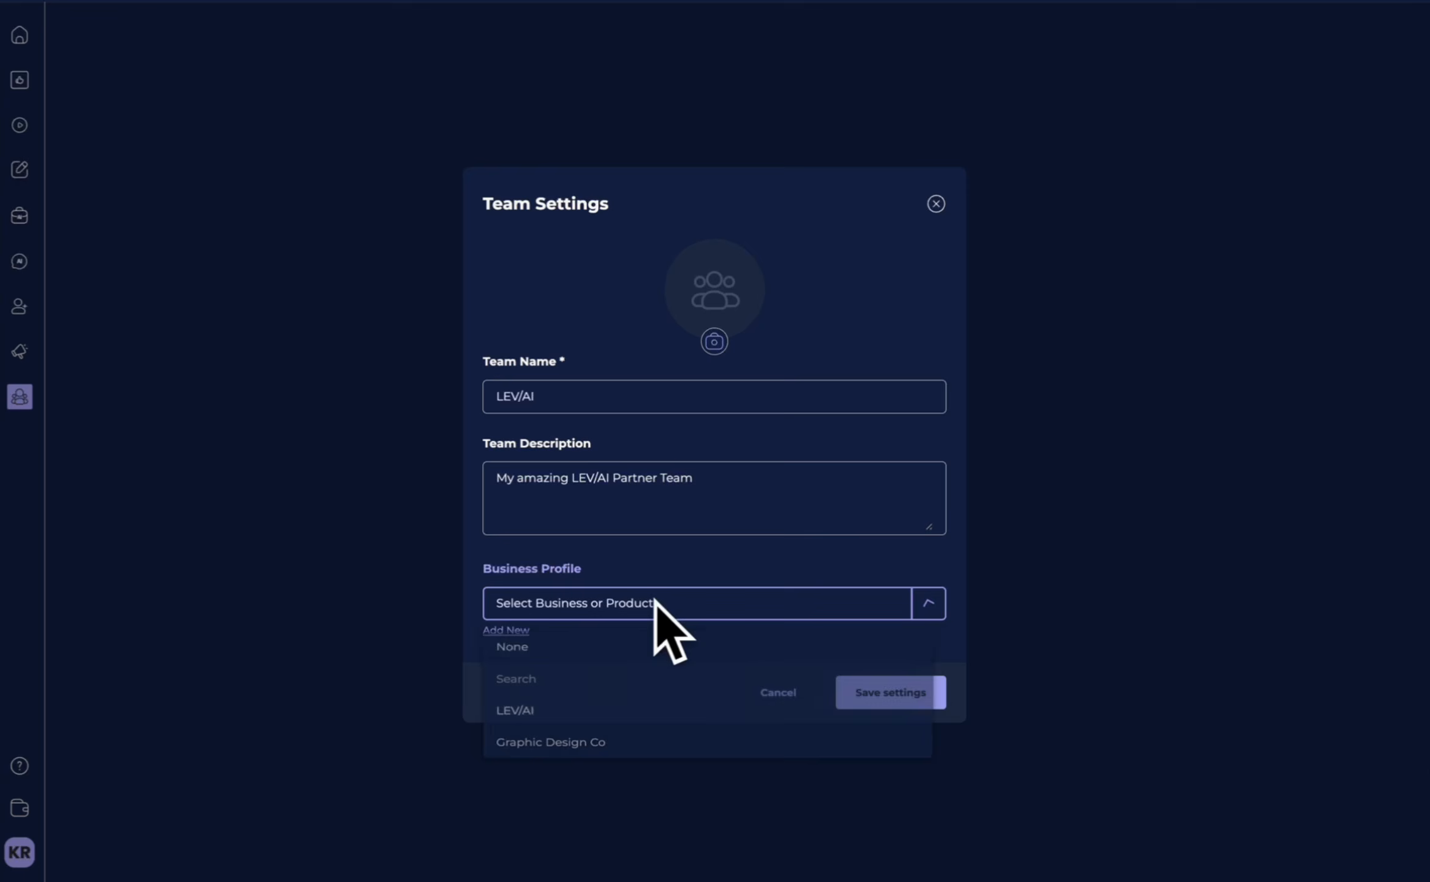
pyautogui.click(593, 720)
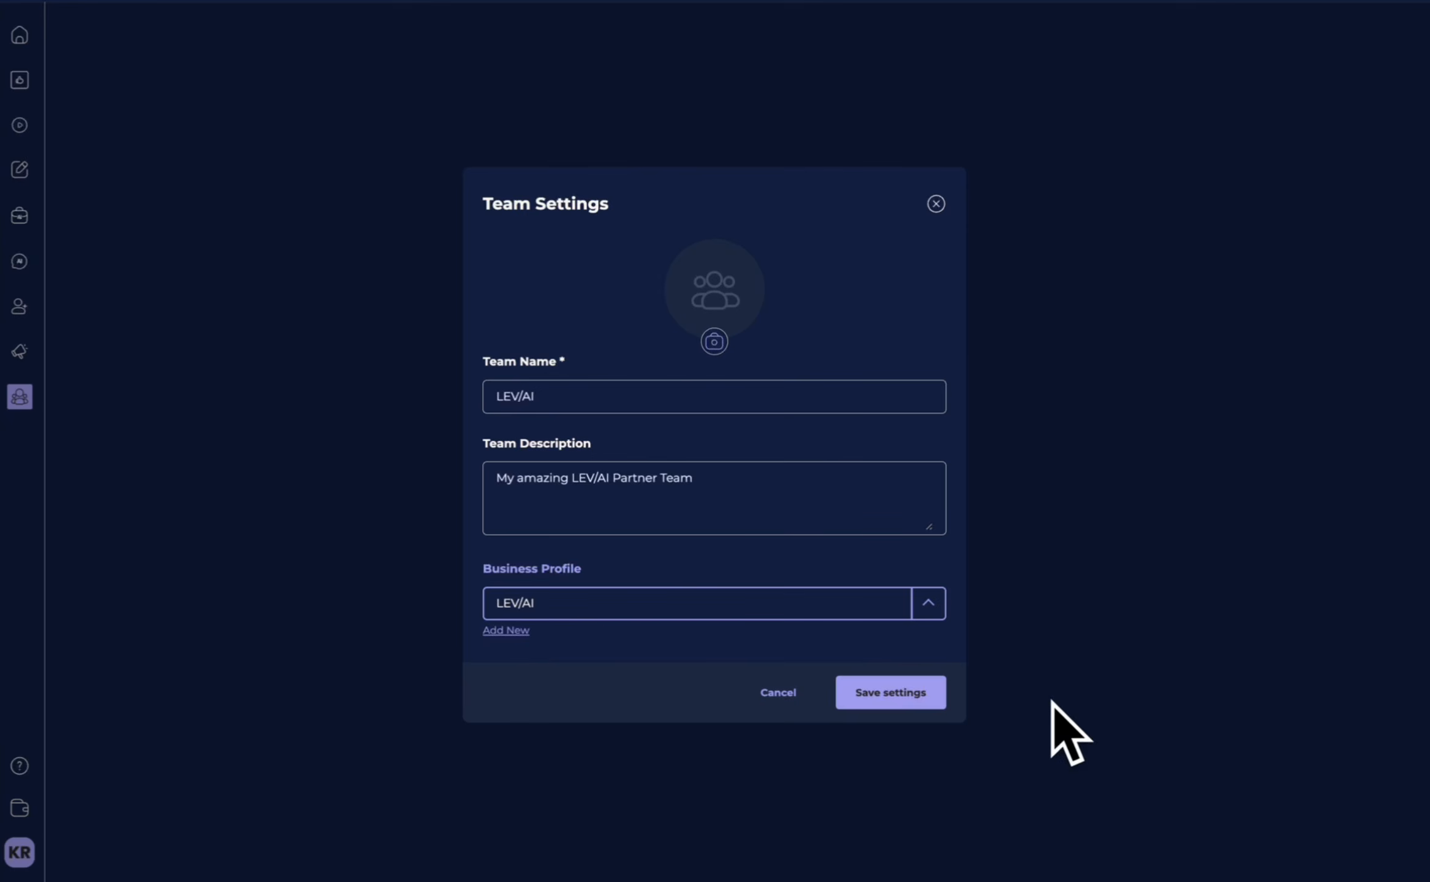
pyautogui.click(901, 705)
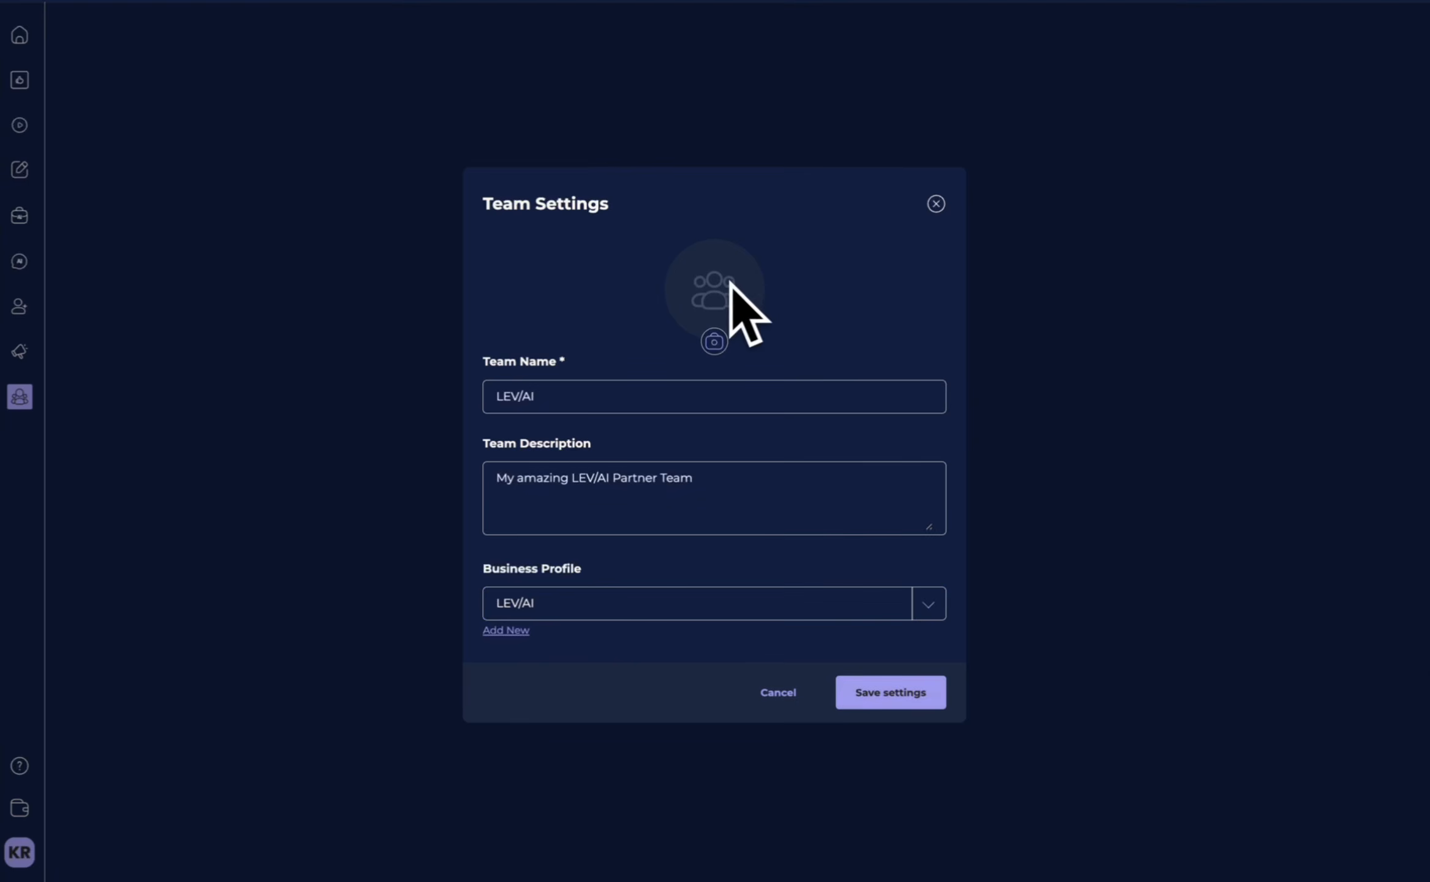
pyautogui.click(718, 342)
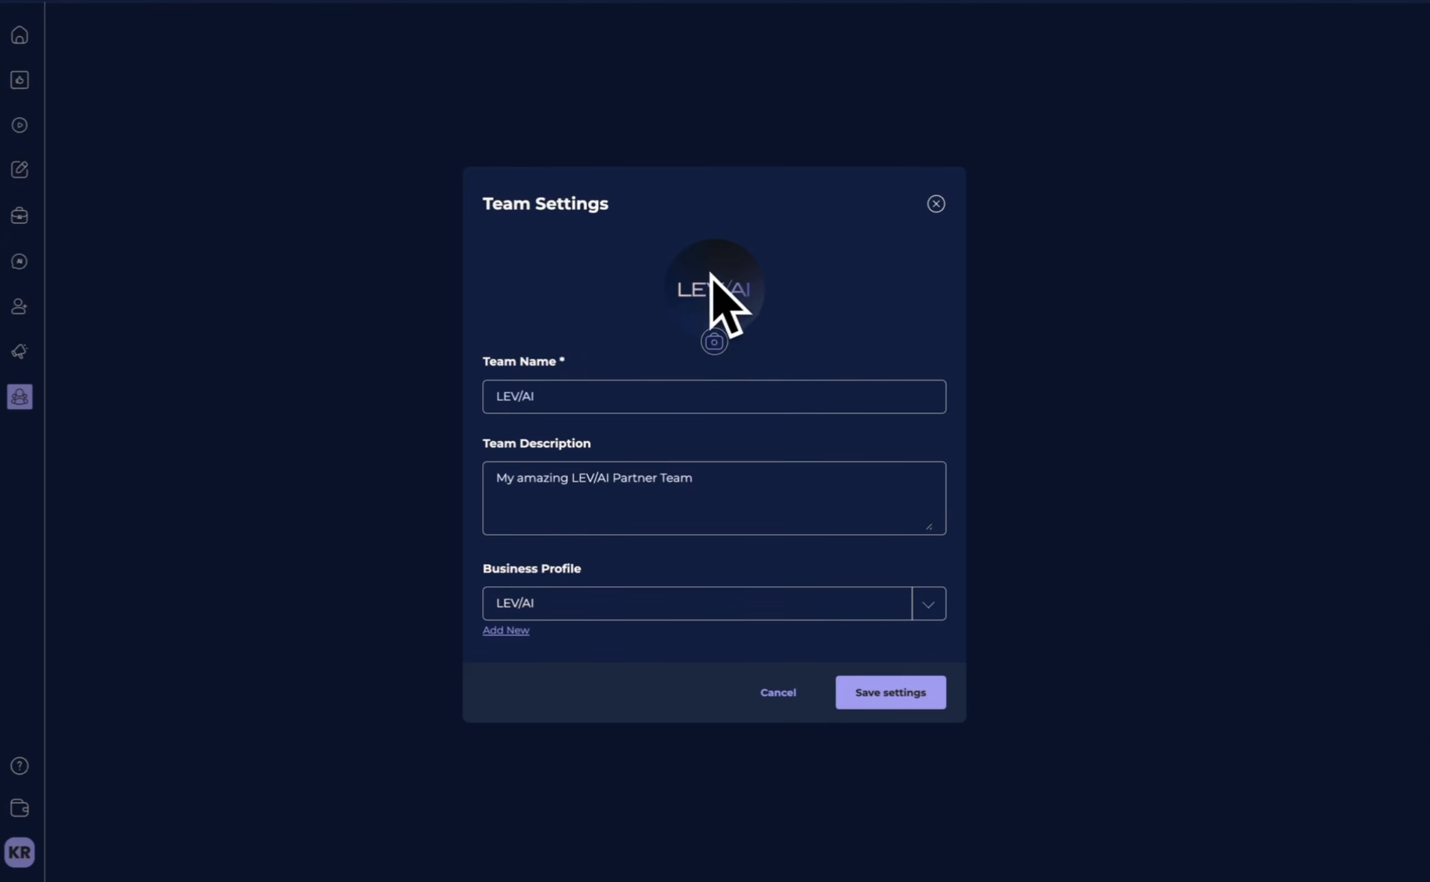
pyautogui.click(900, 705)
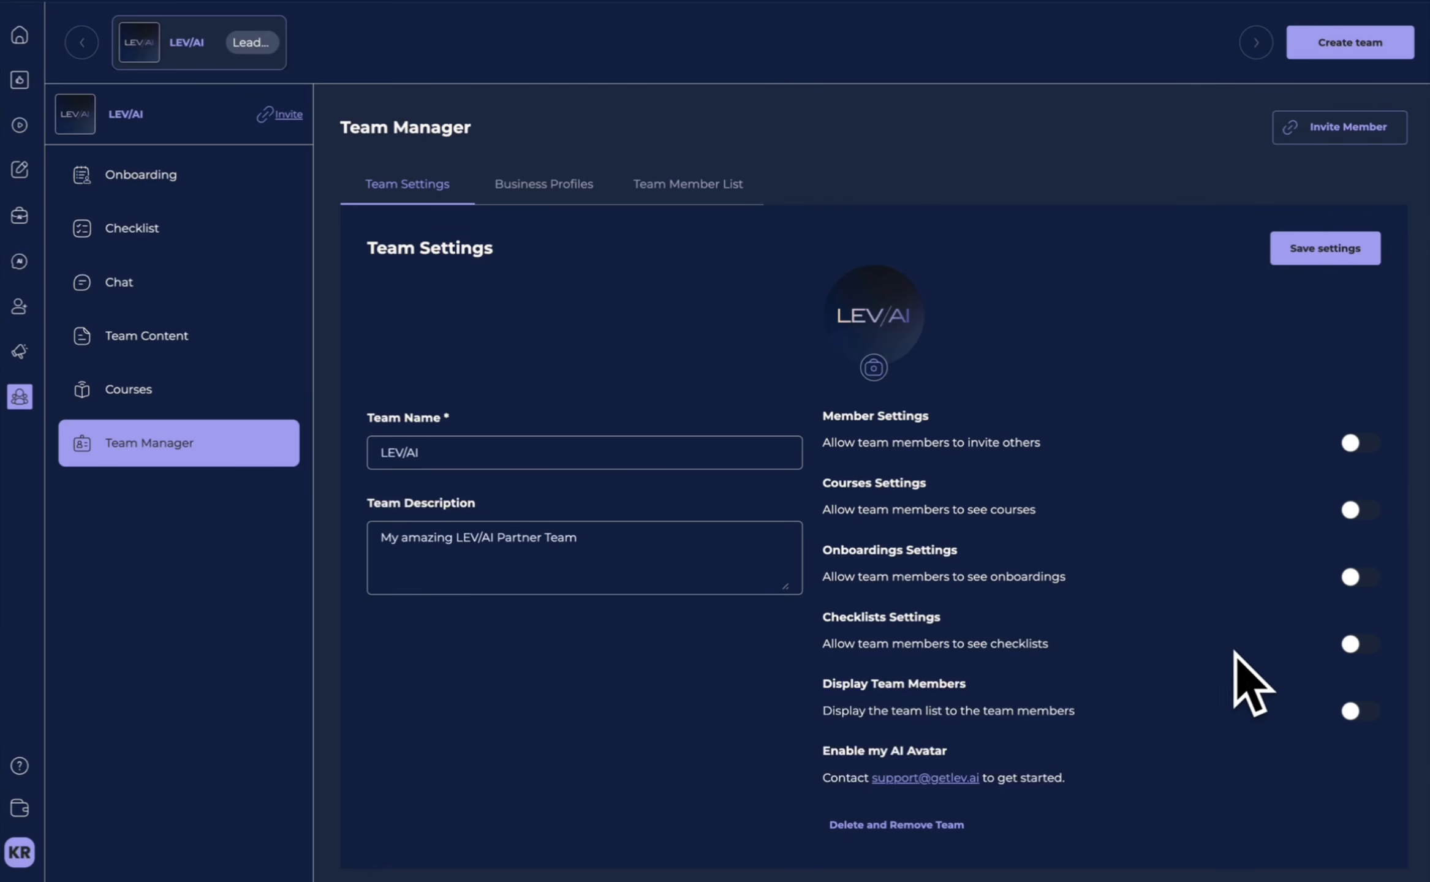
# Try the checklist visibility setting on and off, and review the team's business profiles and member list.
pyautogui.click(1359, 644)
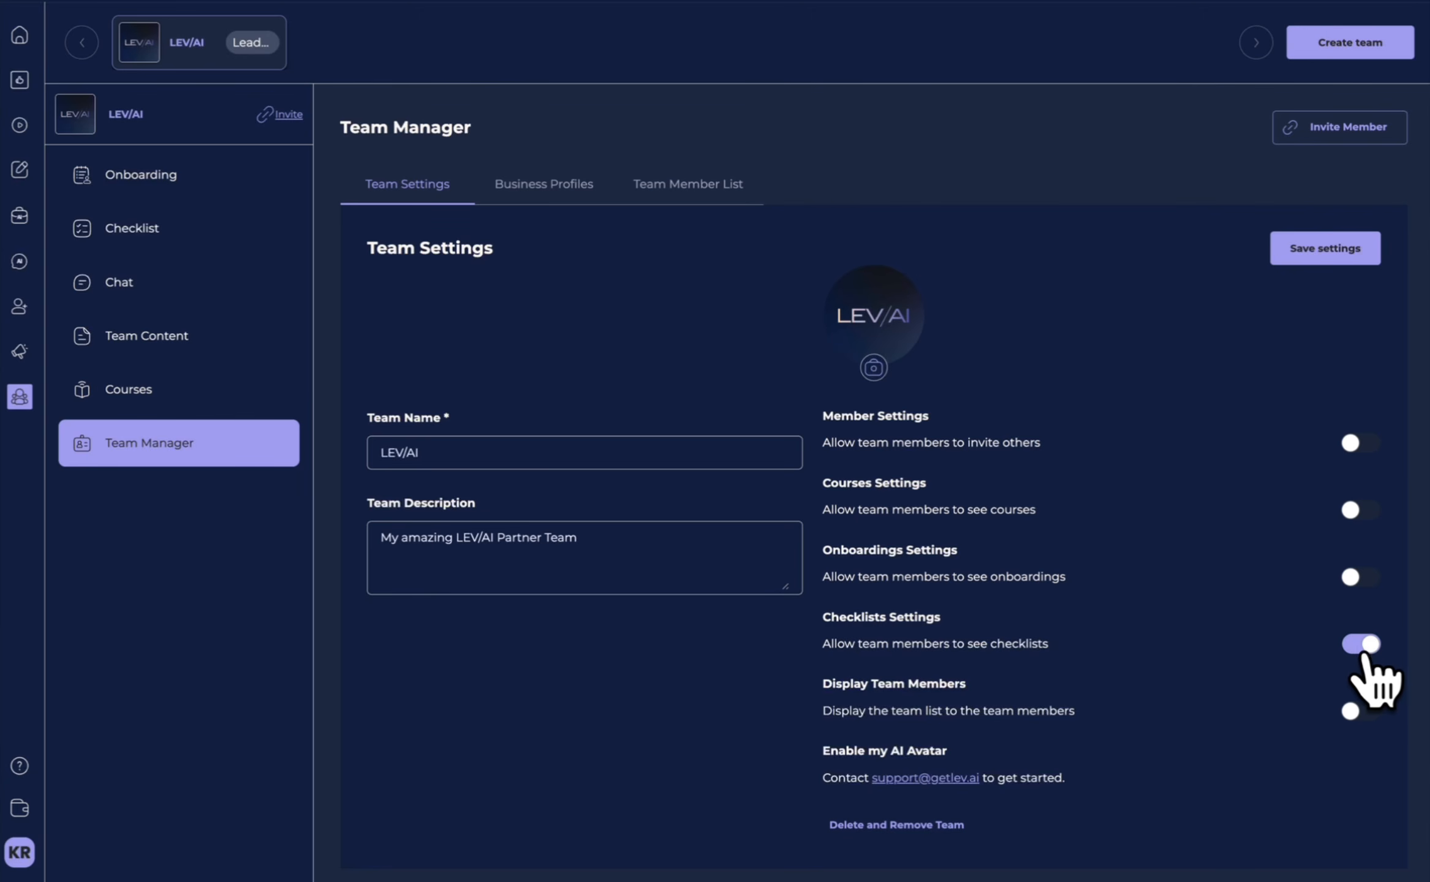
pyautogui.click(1359, 644)
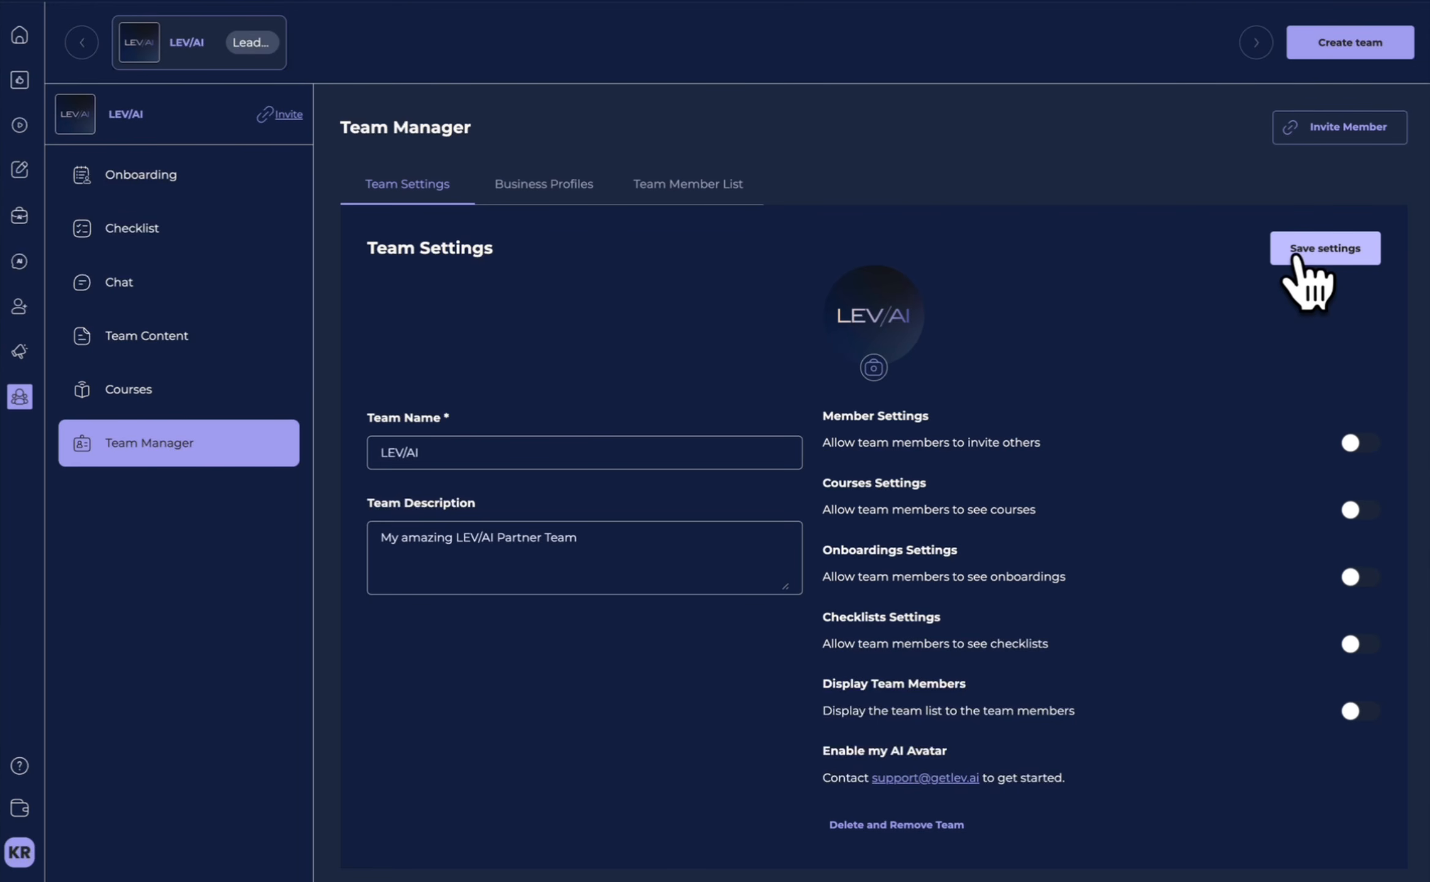
pyautogui.click(551, 196)
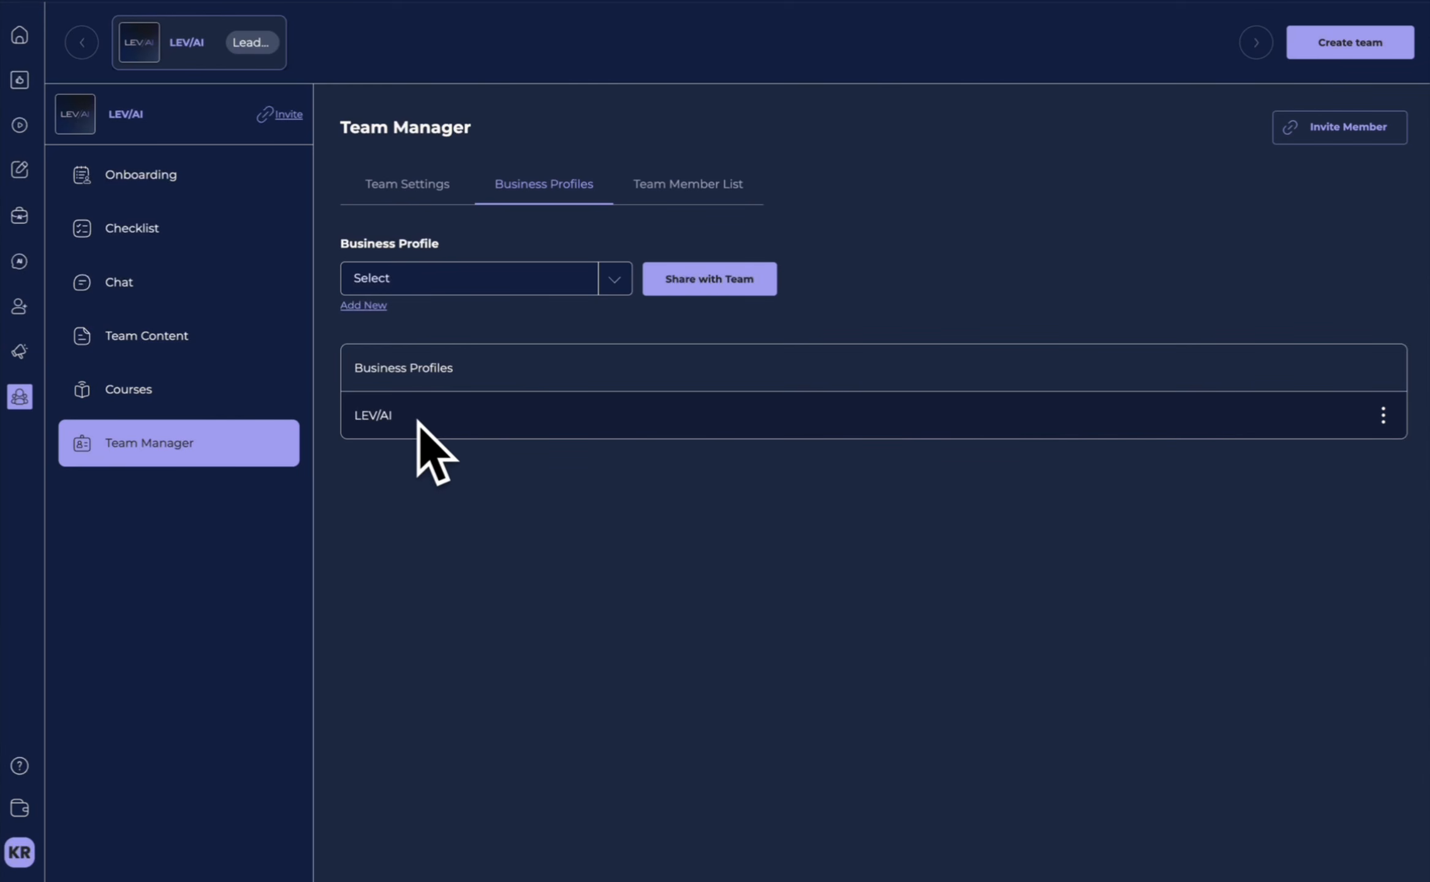
pyautogui.click(665, 191)
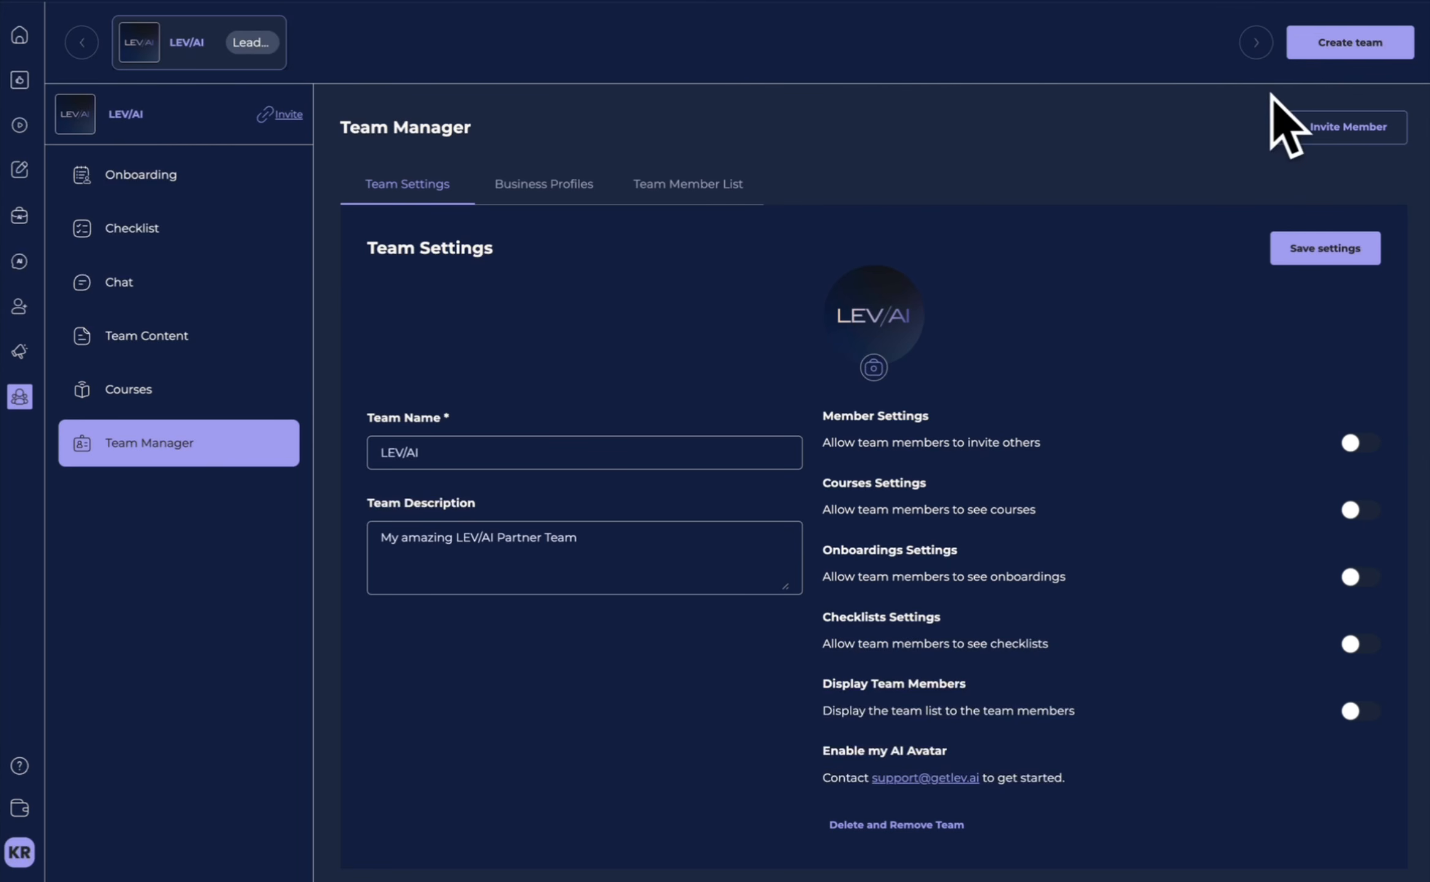
# Create a team onboarding titled "Welcome to my team" with a description asking members to complete and optimize their Train my AI.
pyautogui.click(202, 184)
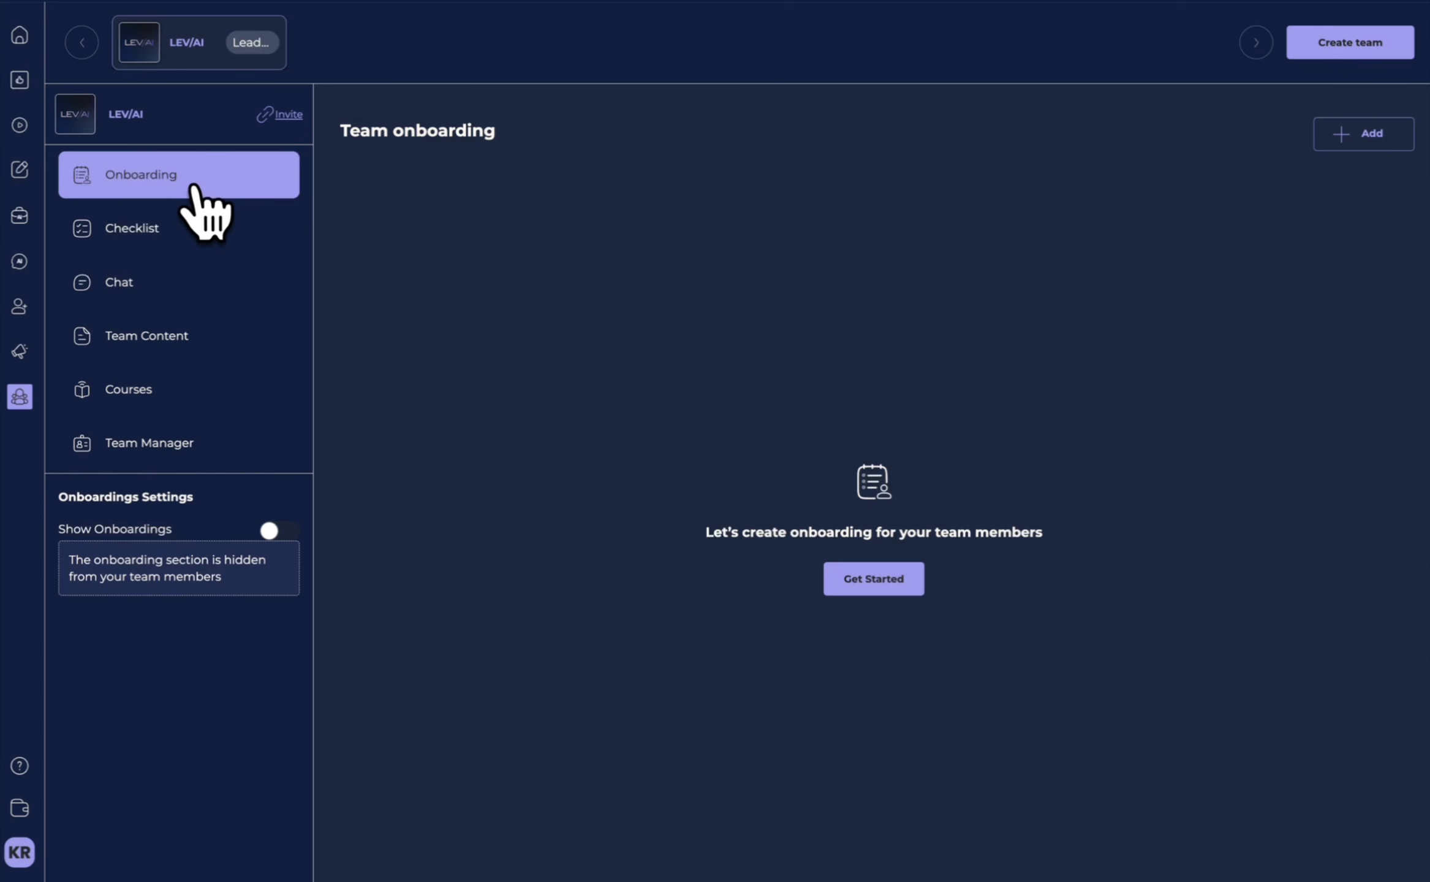
pyautogui.click(857, 582)
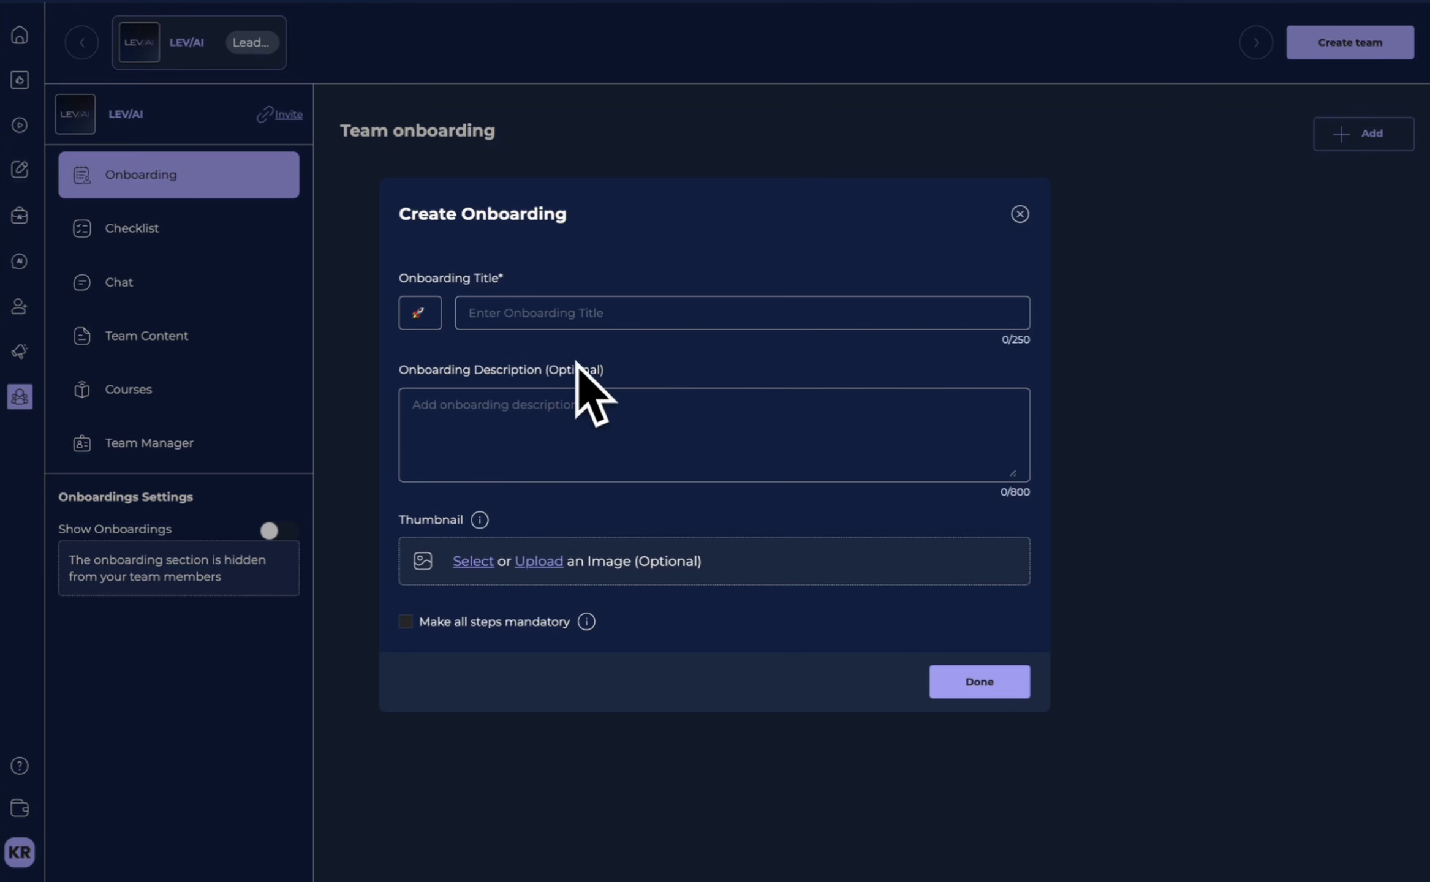
pyautogui.click(675, 306)
pyautogui.click(610, 425)
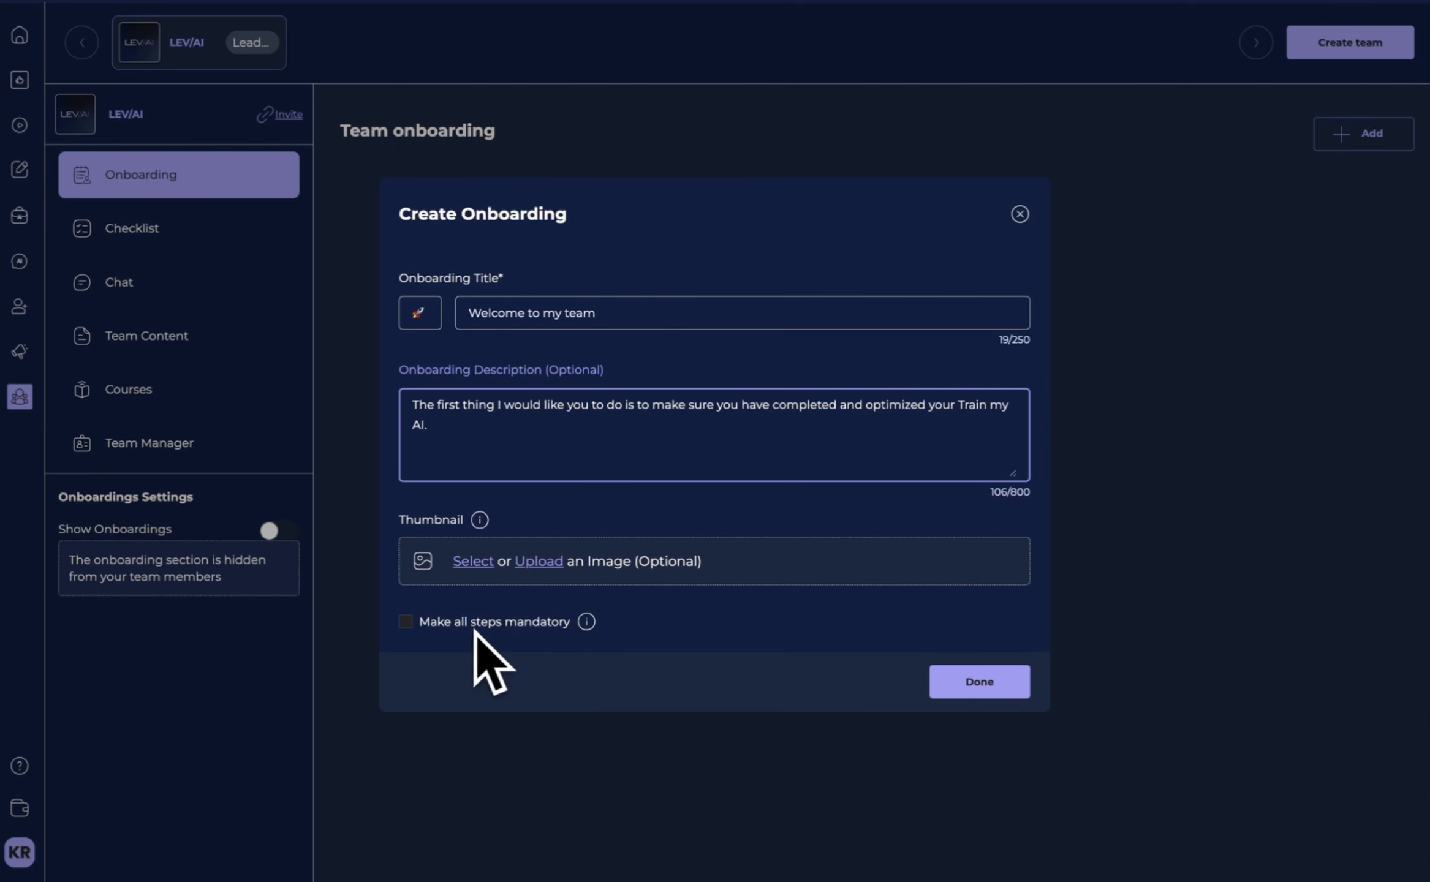
pyautogui.click(980, 685)
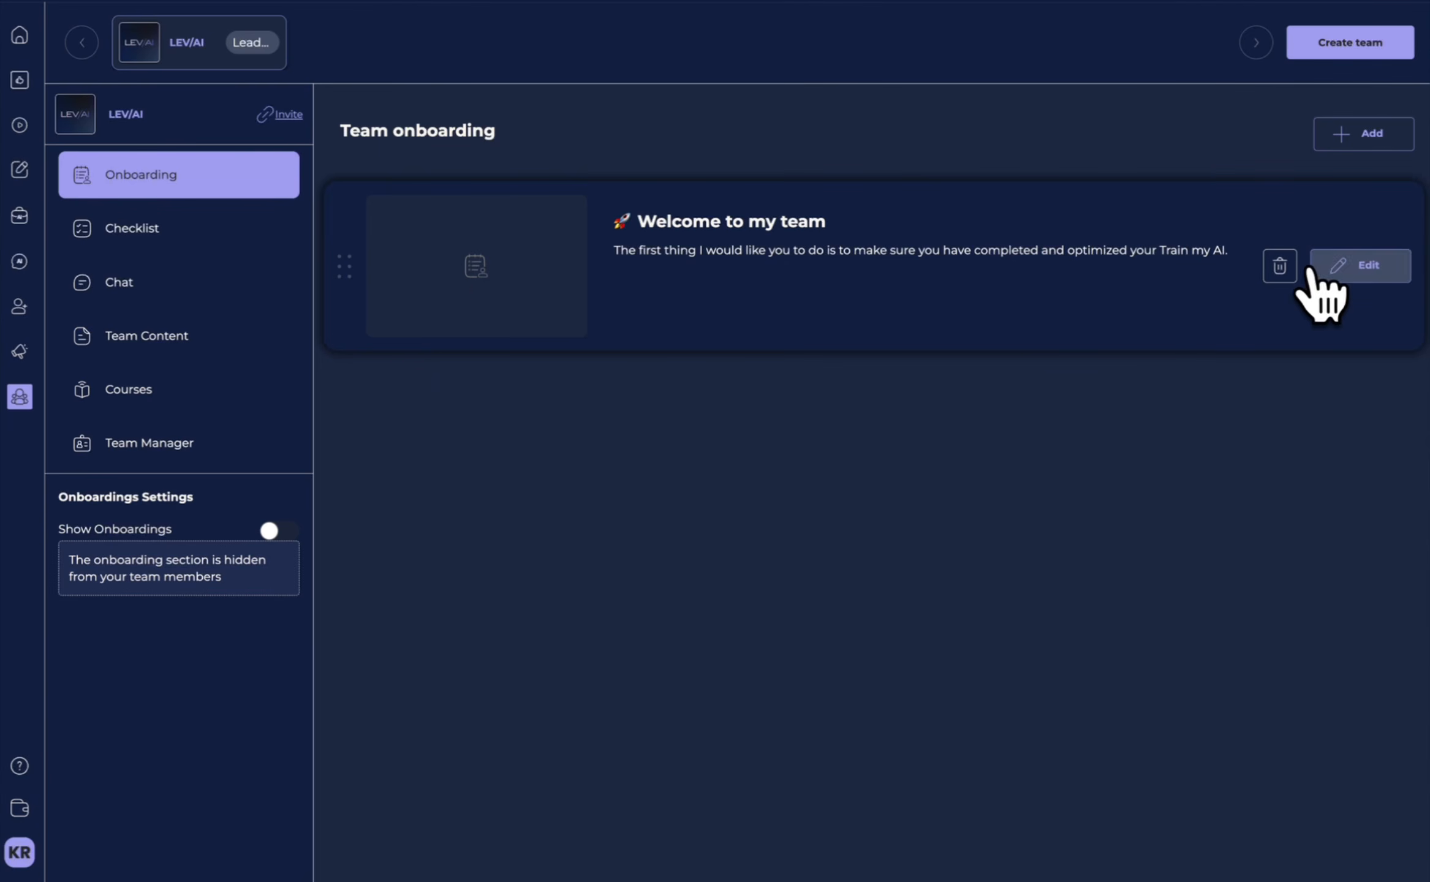
# Dismiss a blank onboarding form and make the onboarding section visible to team members.
pyautogui.click(1365, 140)
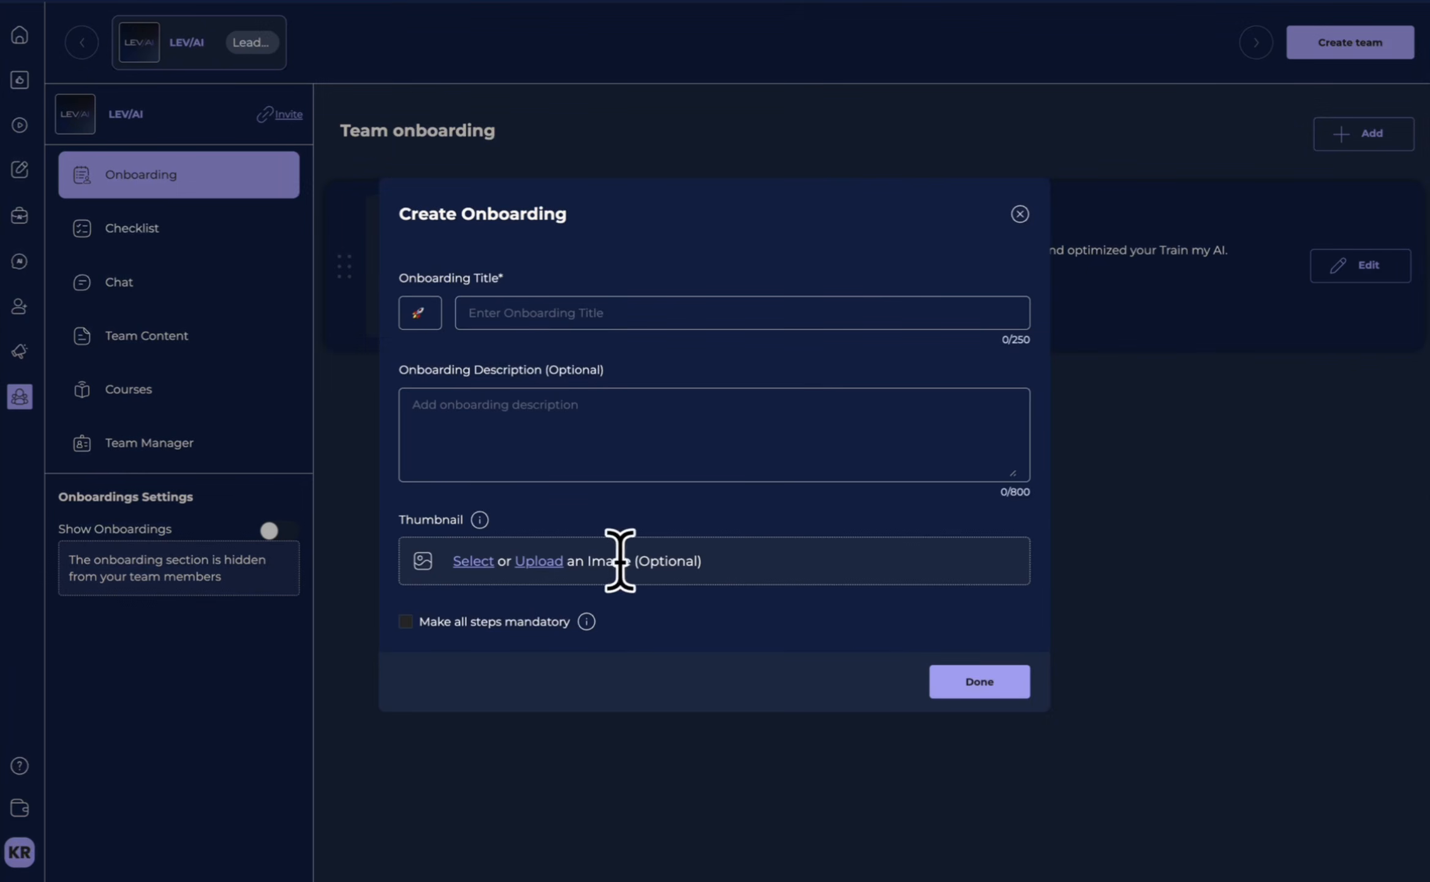
pyautogui.click(999, 679)
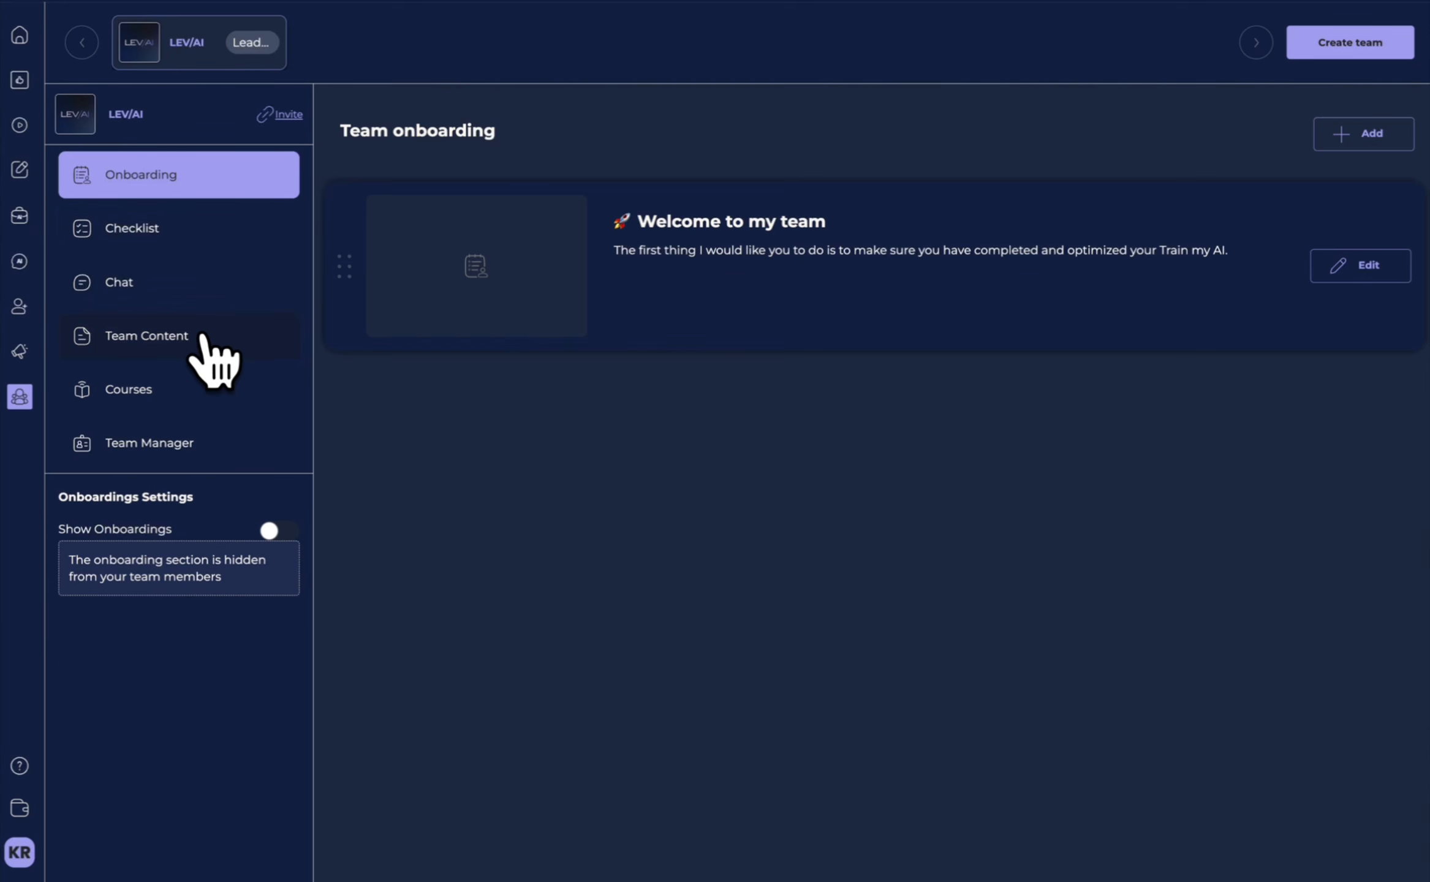
pyautogui.click(281, 532)
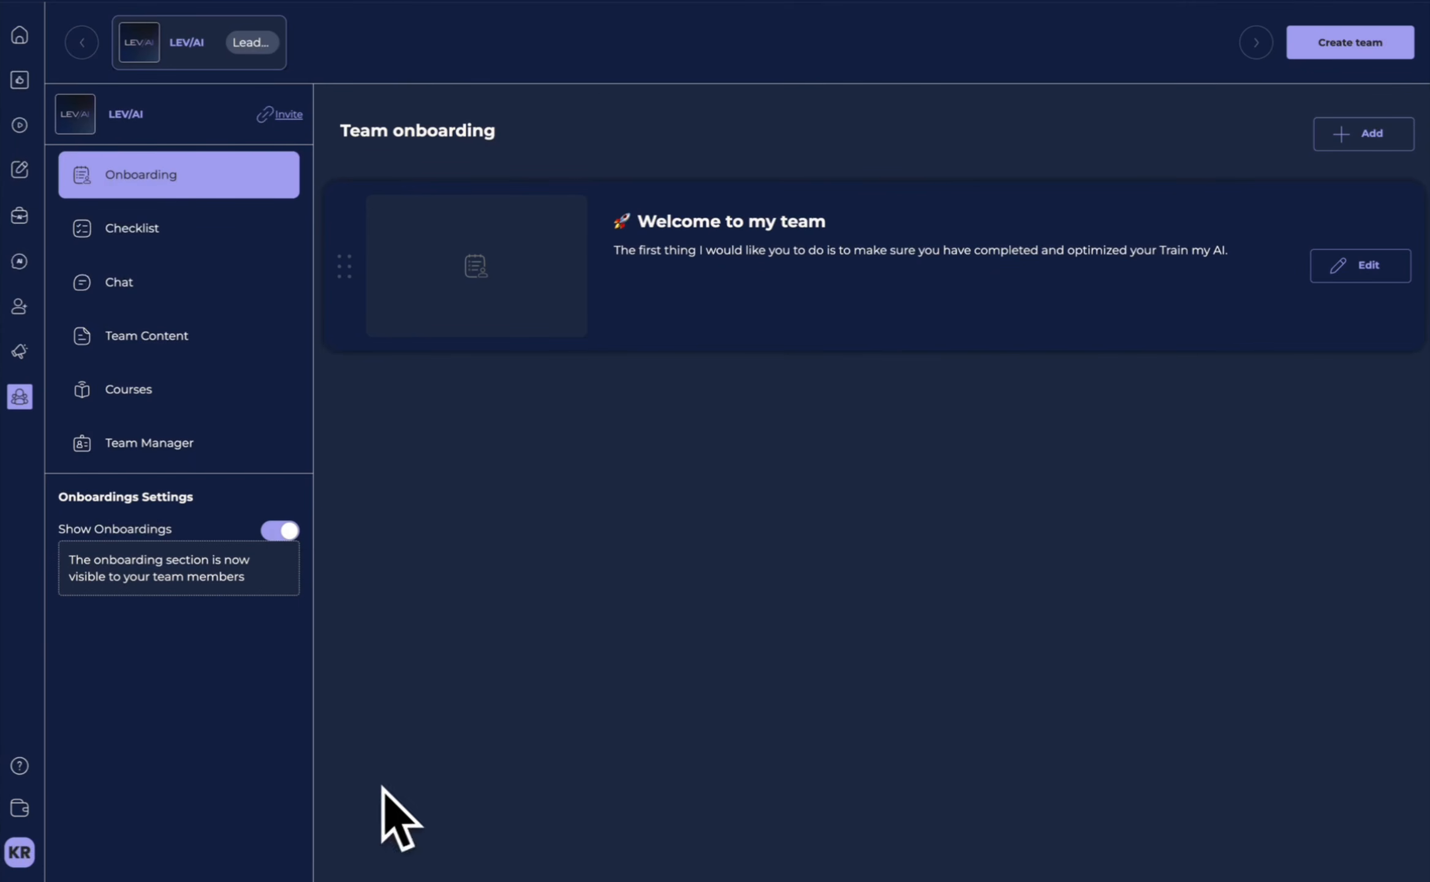
# Create a checklist titled "Create your daily MY/AI SOCIAL post", with a description asking for a Surprise me post every day for the next 30 days.
pyautogui.click(170, 232)
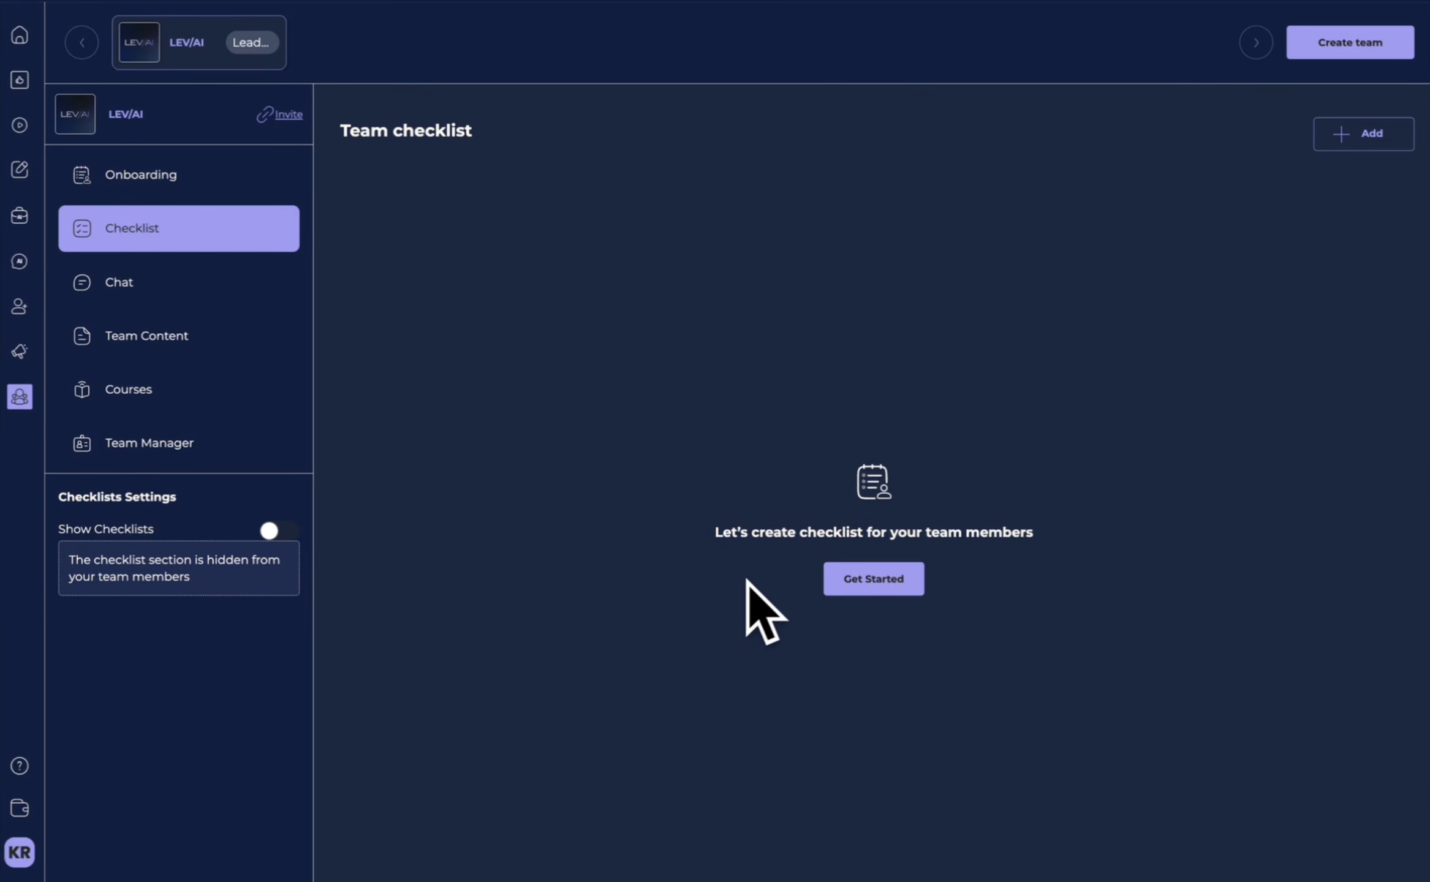
pyautogui.click(217, 184)
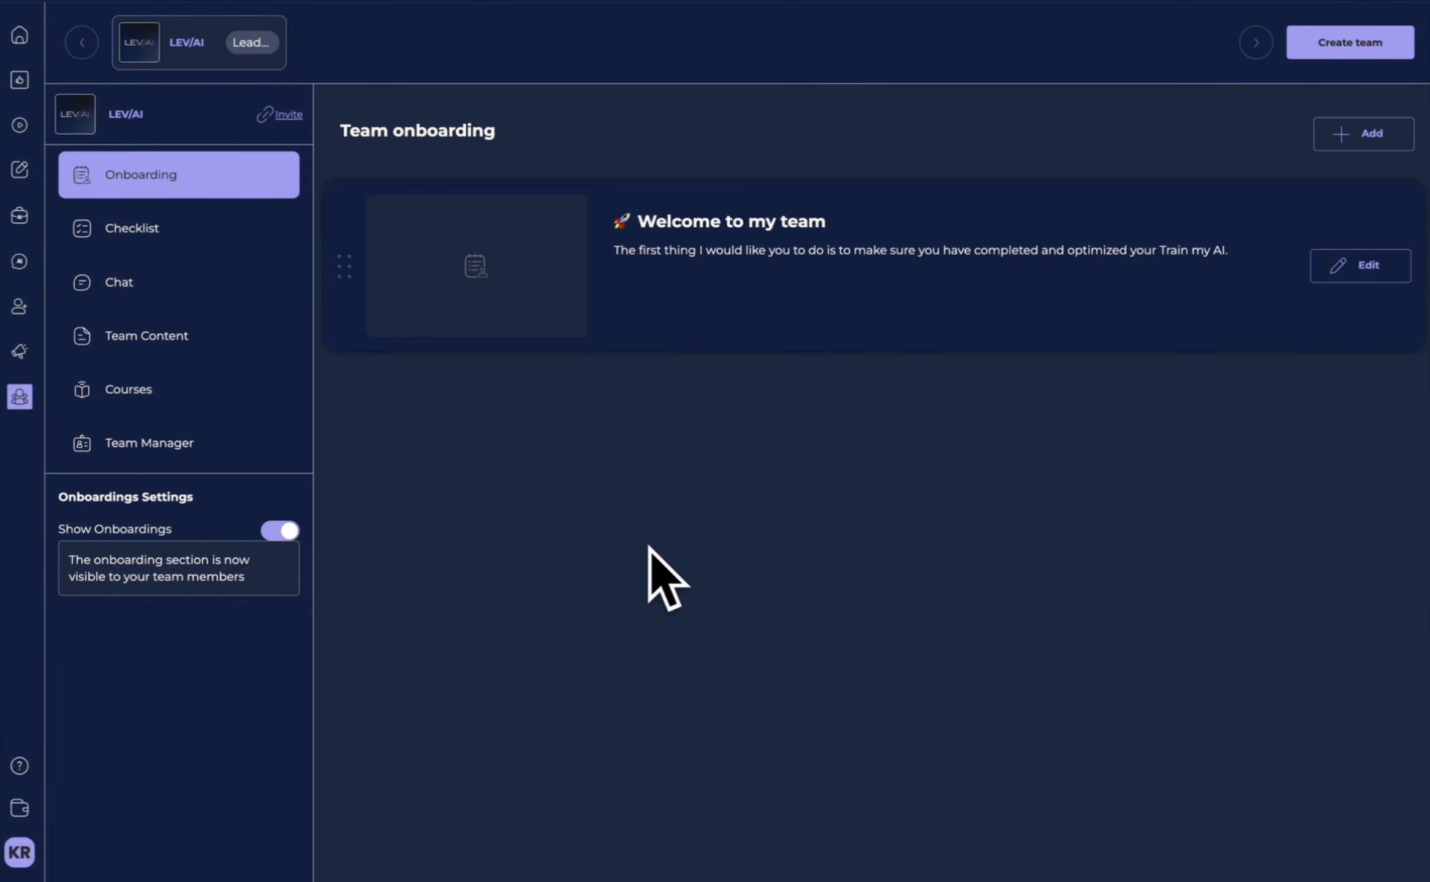
pyautogui.moveTo(614, 337)
pyautogui.click(150, 233)
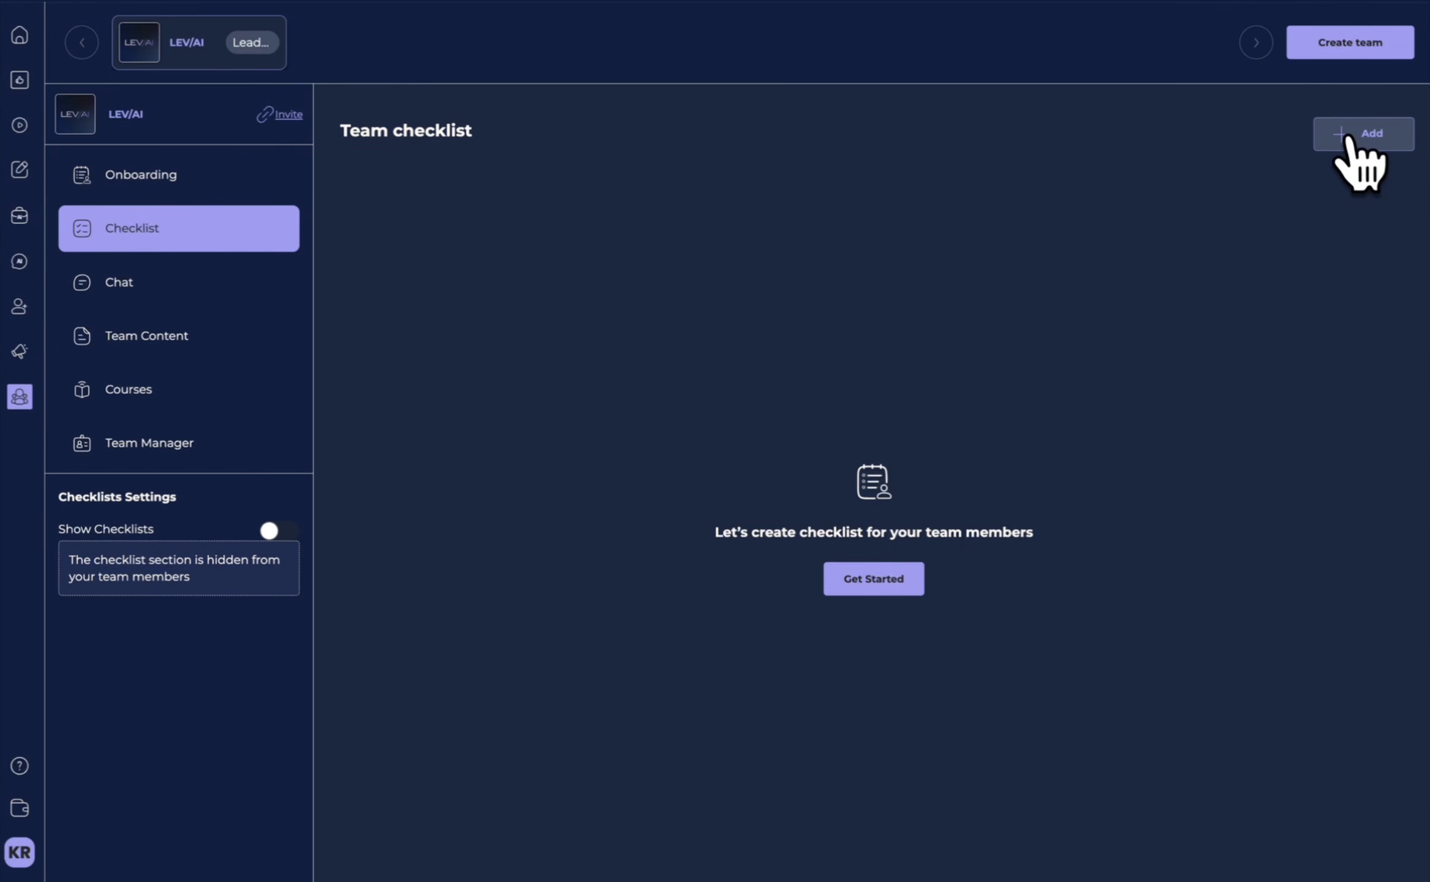
pyautogui.click(891, 580)
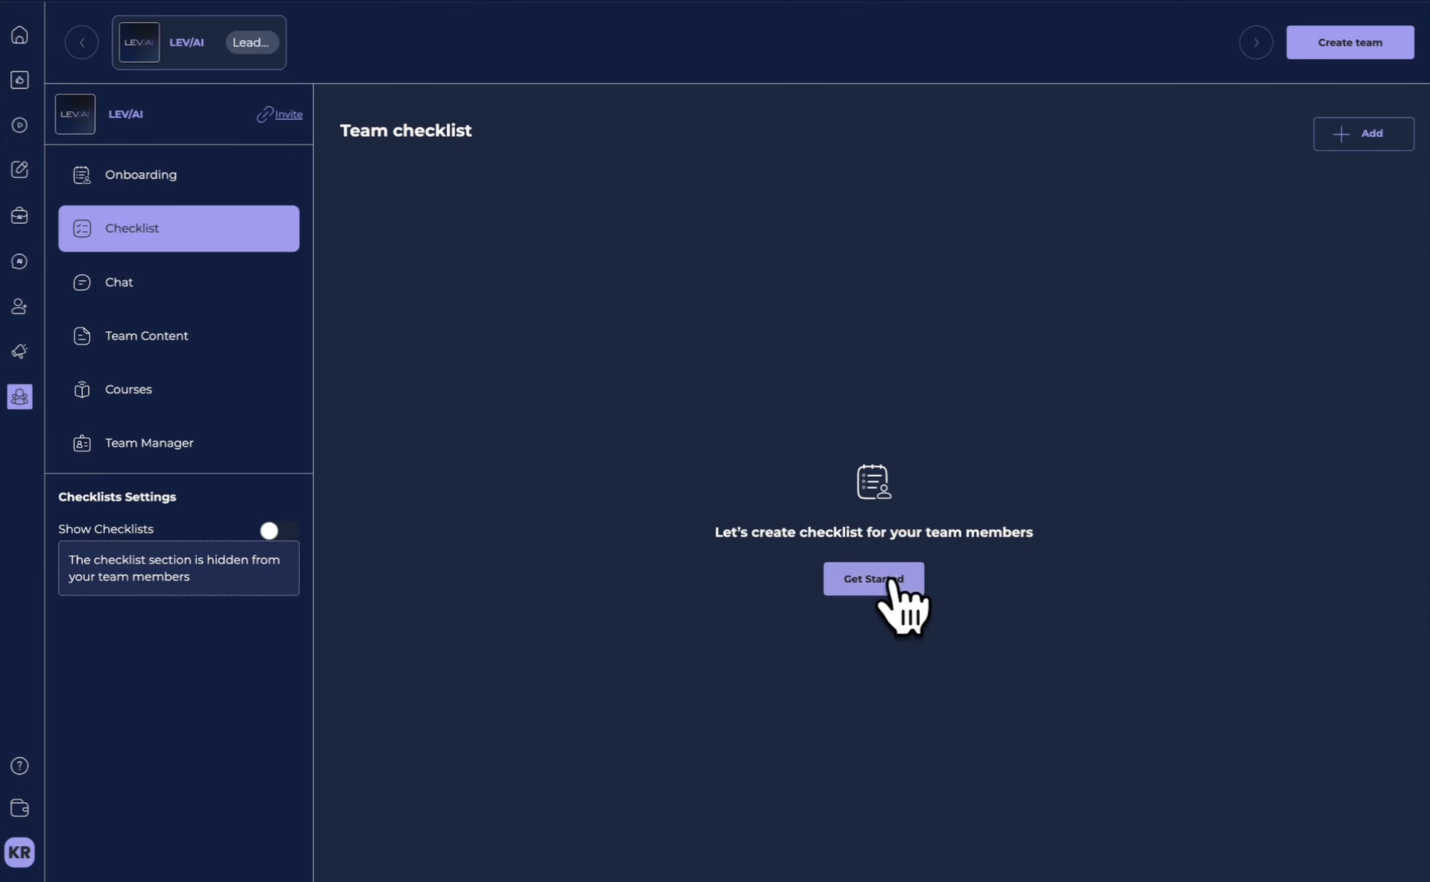
pyautogui.click(554, 312)
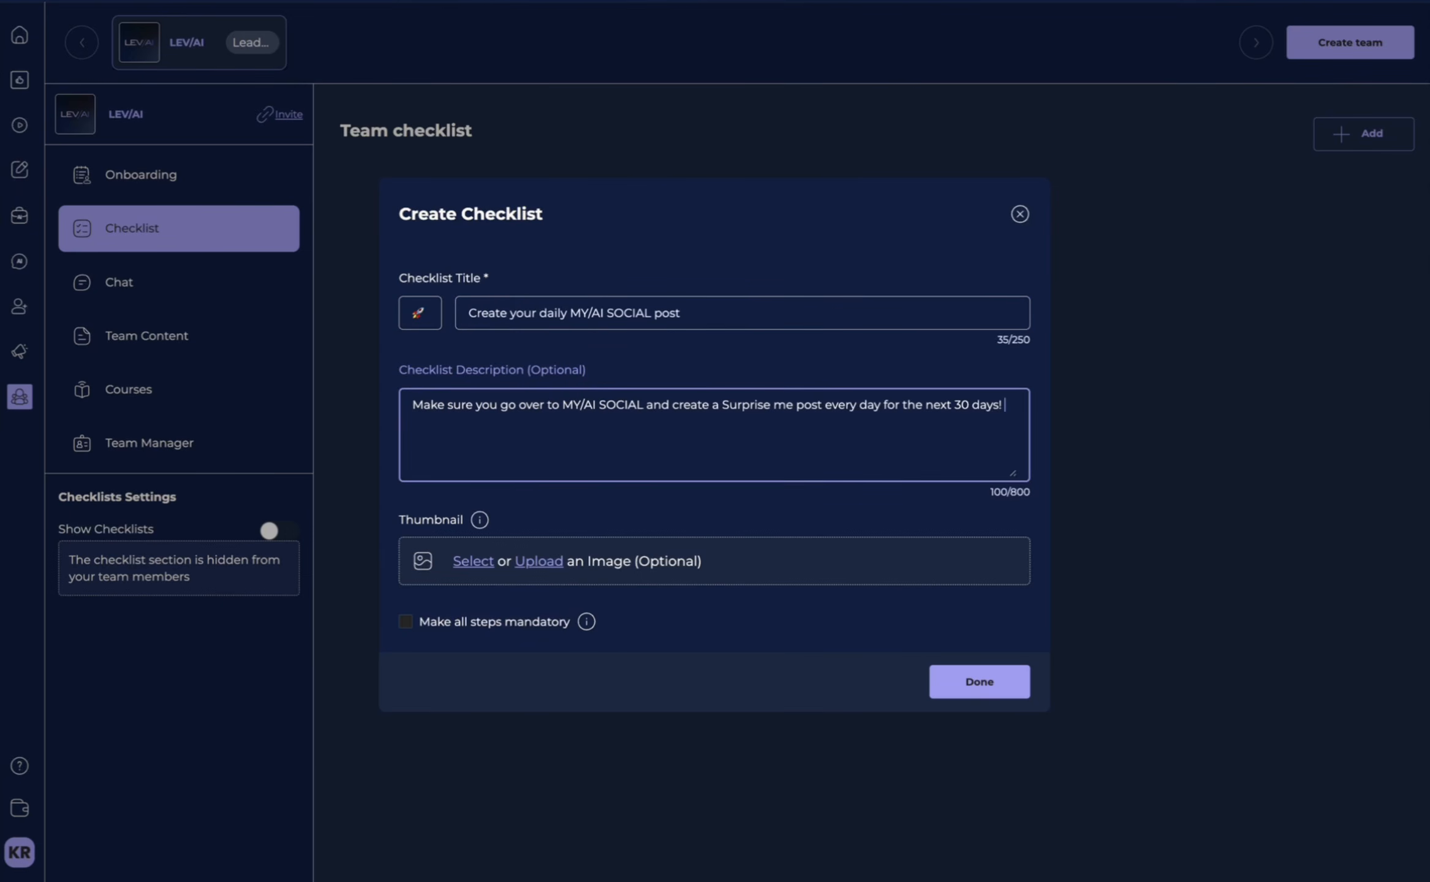
pyautogui.click(1003, 679)
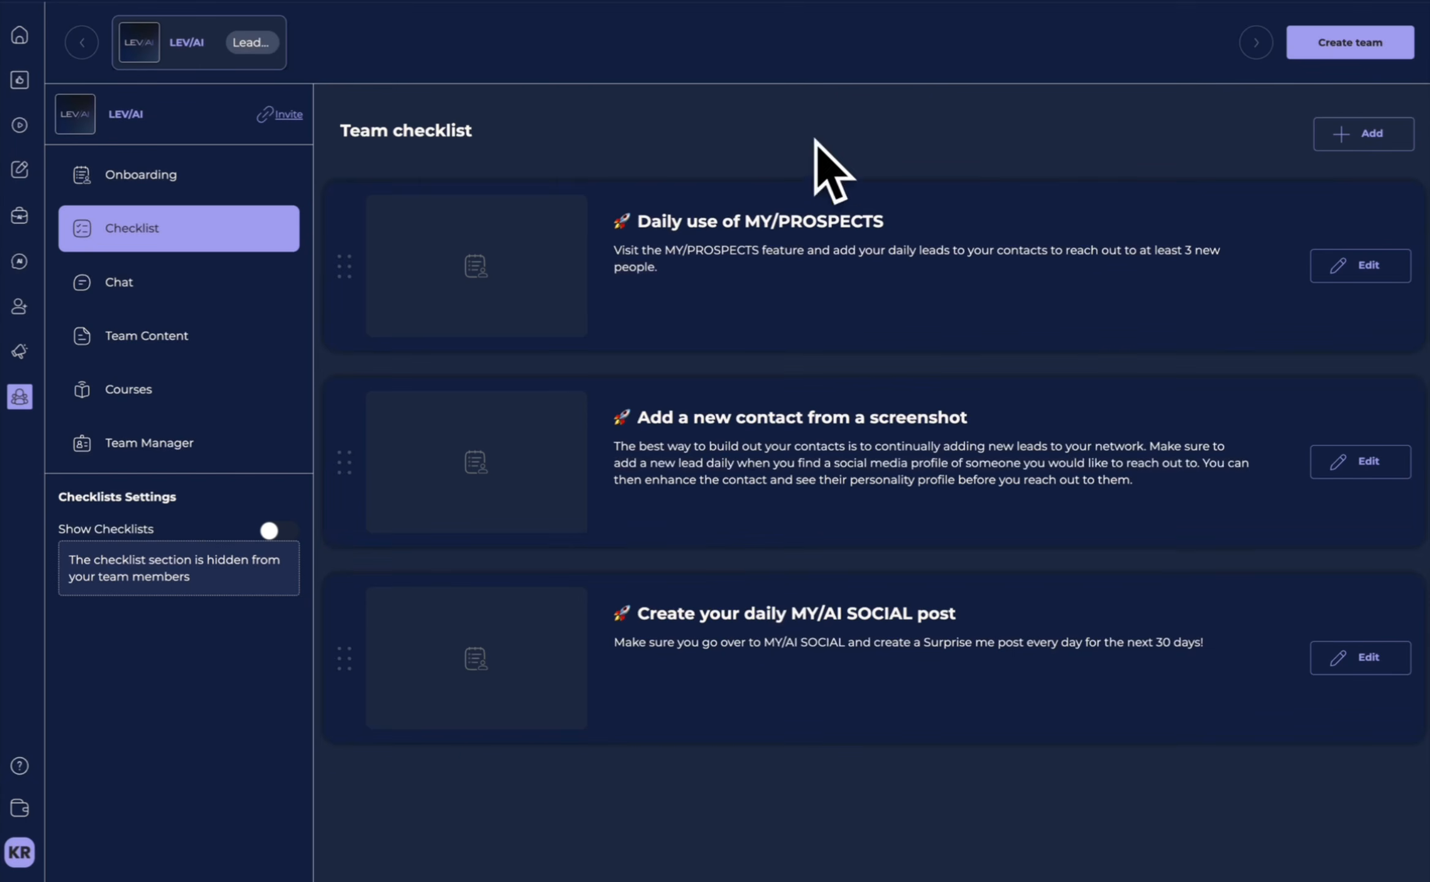
pyautogui.moveTo(790, 653)
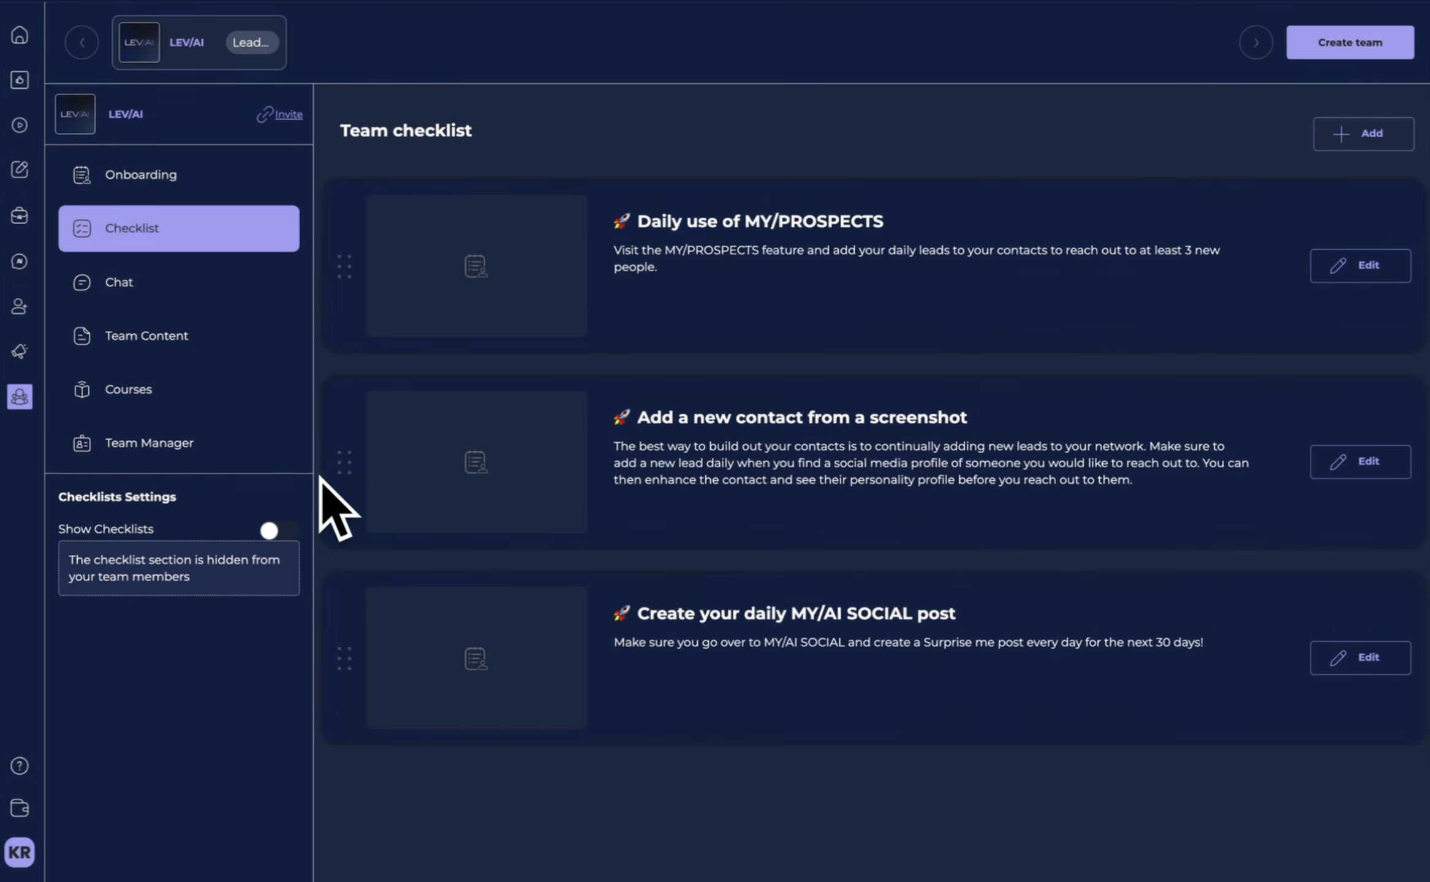
# Create a new page named "Team Content" in the team's content section.
pyautogui.click(190, 336)
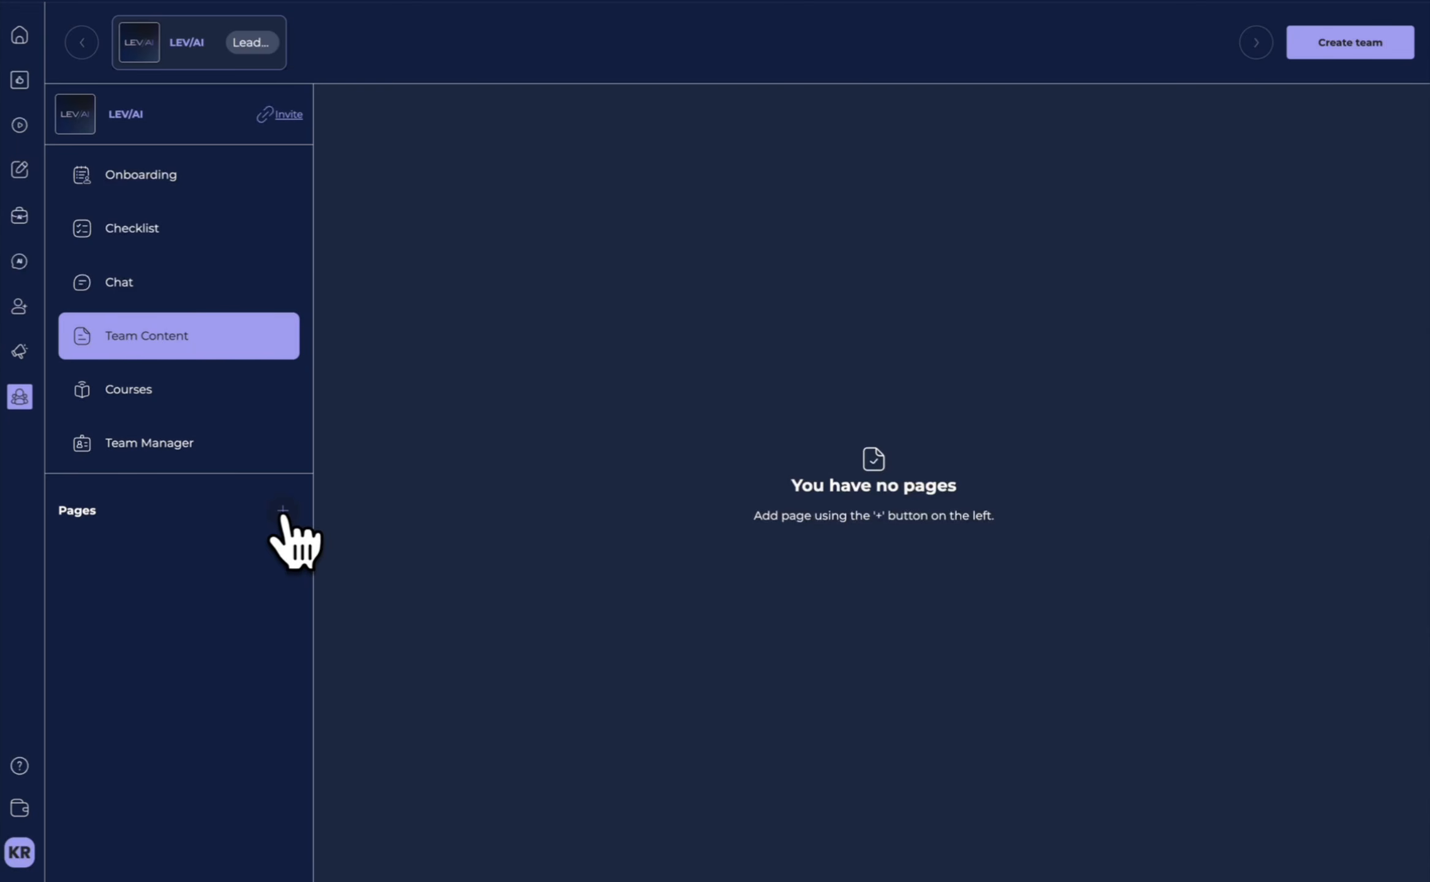
pyautogui.click(282, 512)
pyautogui.click(637, 454)
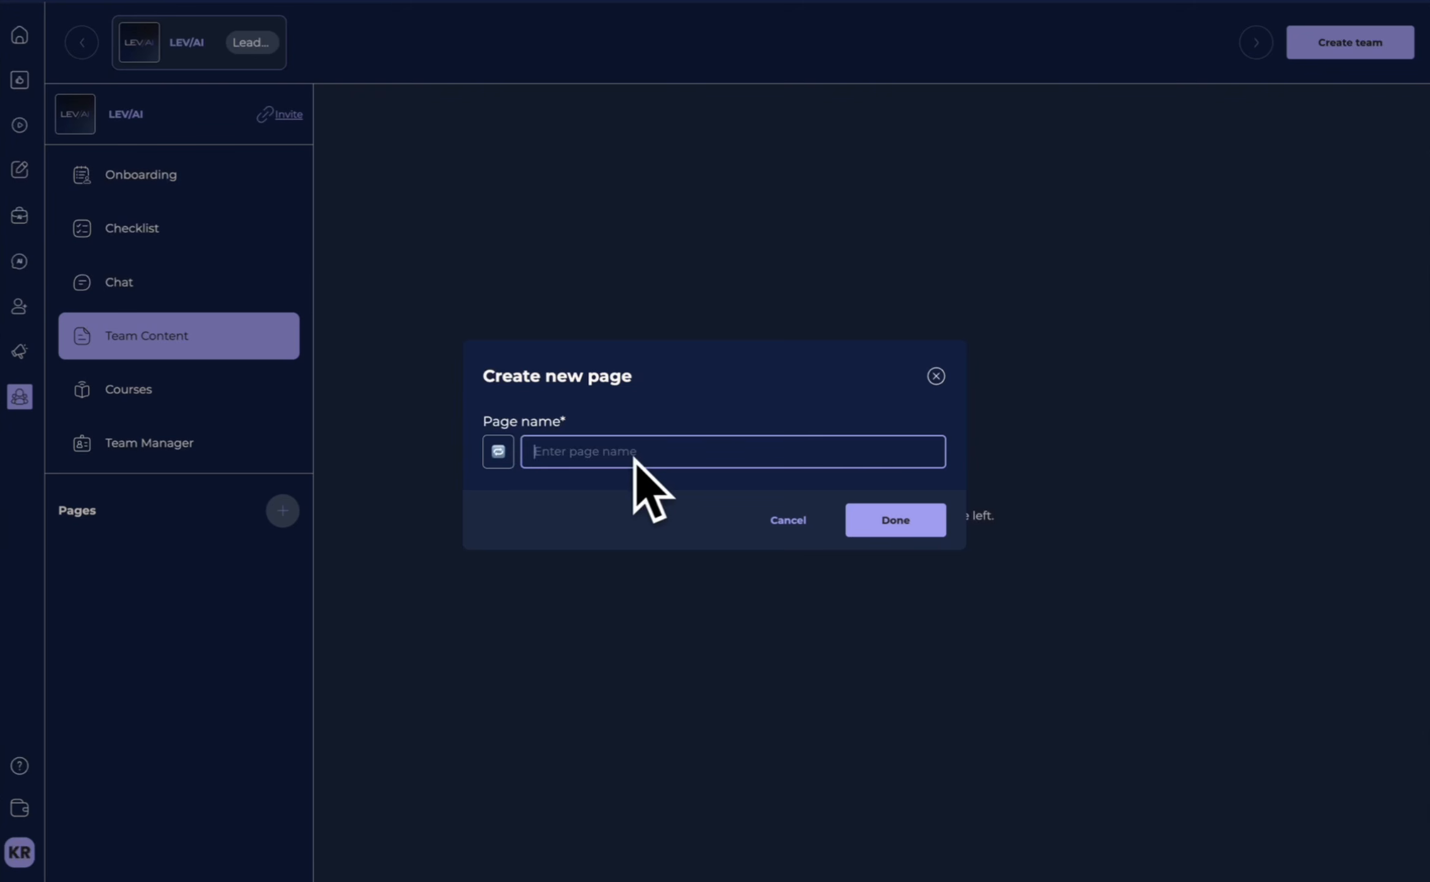
pyautogui.write('TEam Content')
pyautogui.click(926, 531)
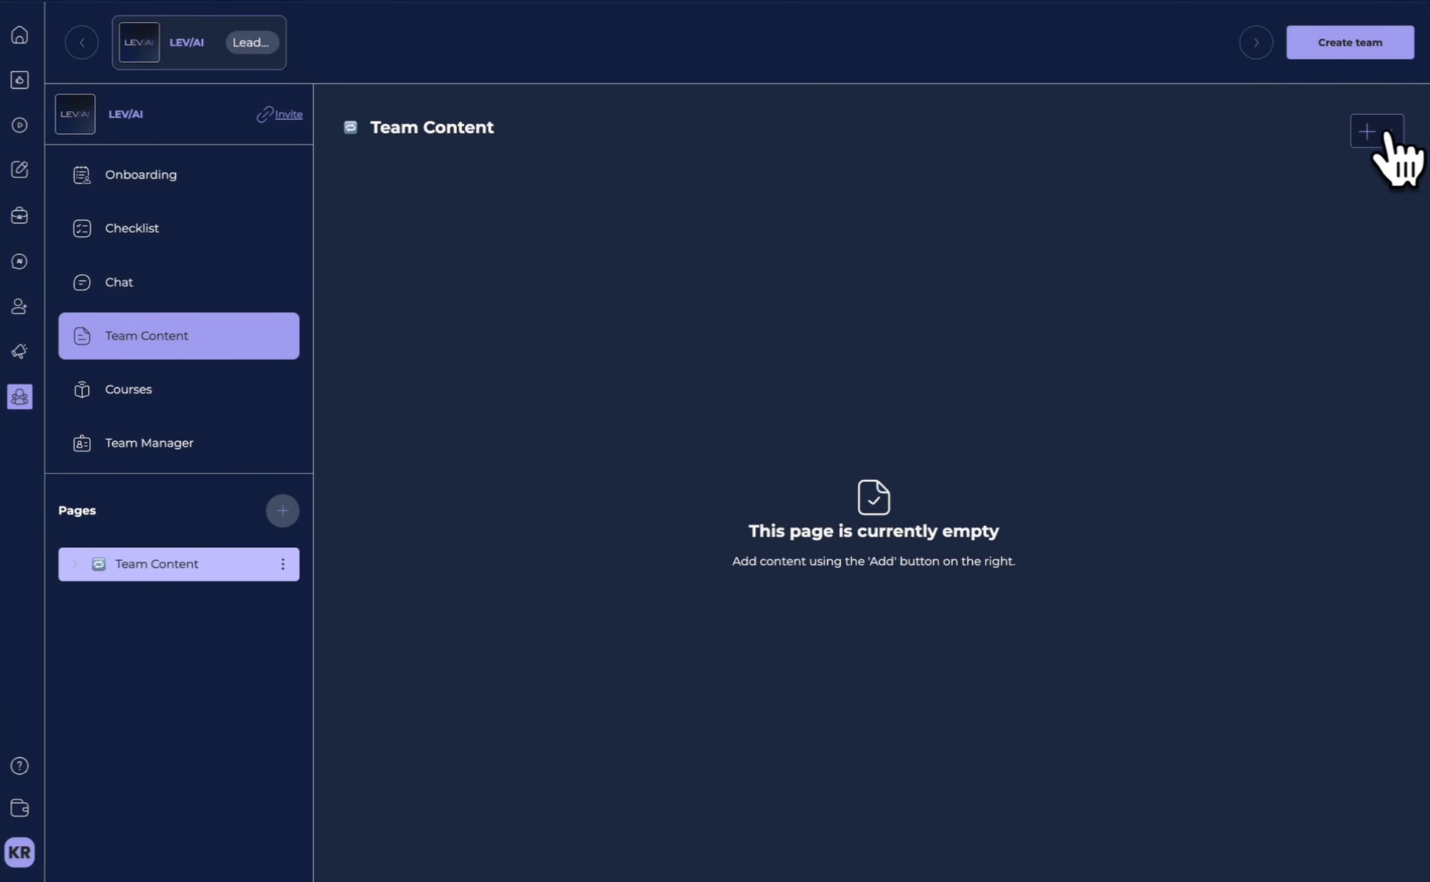
# Add the LEV/AI "Reclaim Your Time" image to the Team Content page, titled "Reclaim your time".
pyautogui.click(1386, 131)
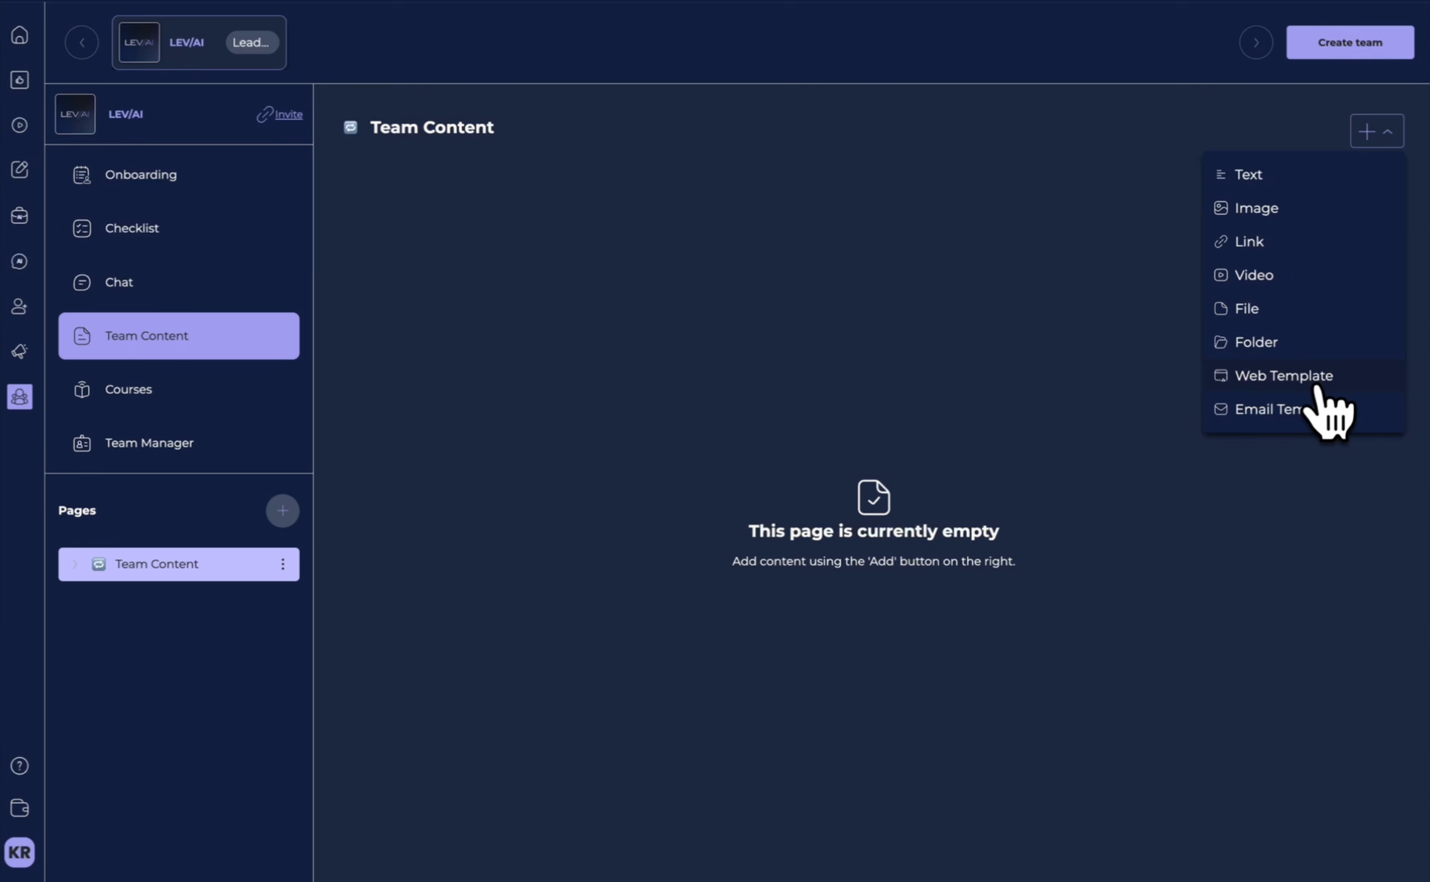
pyautogui.click(1290, 212)
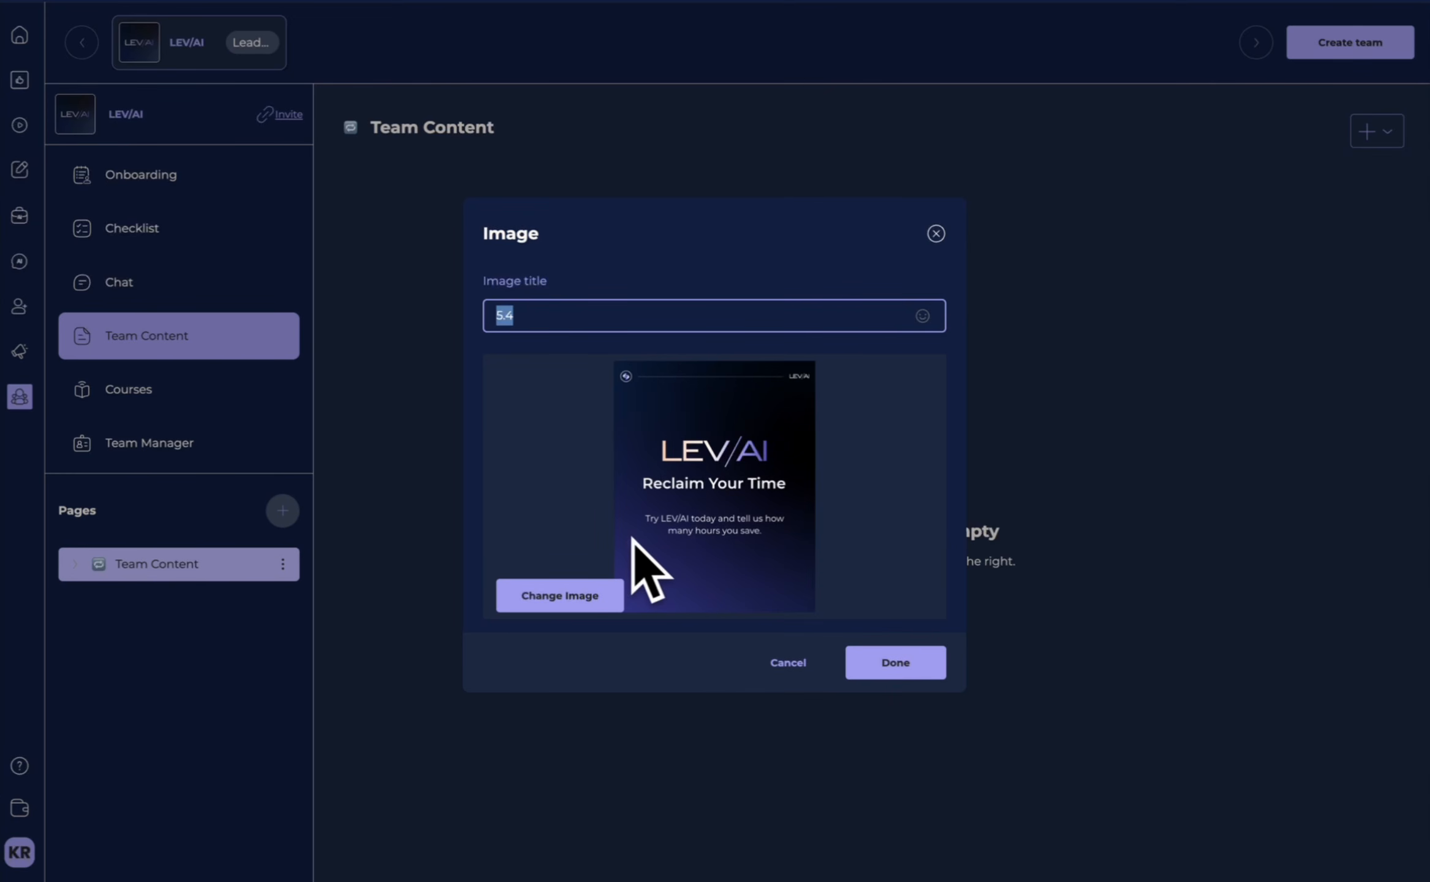
pyautogui.write('Re')
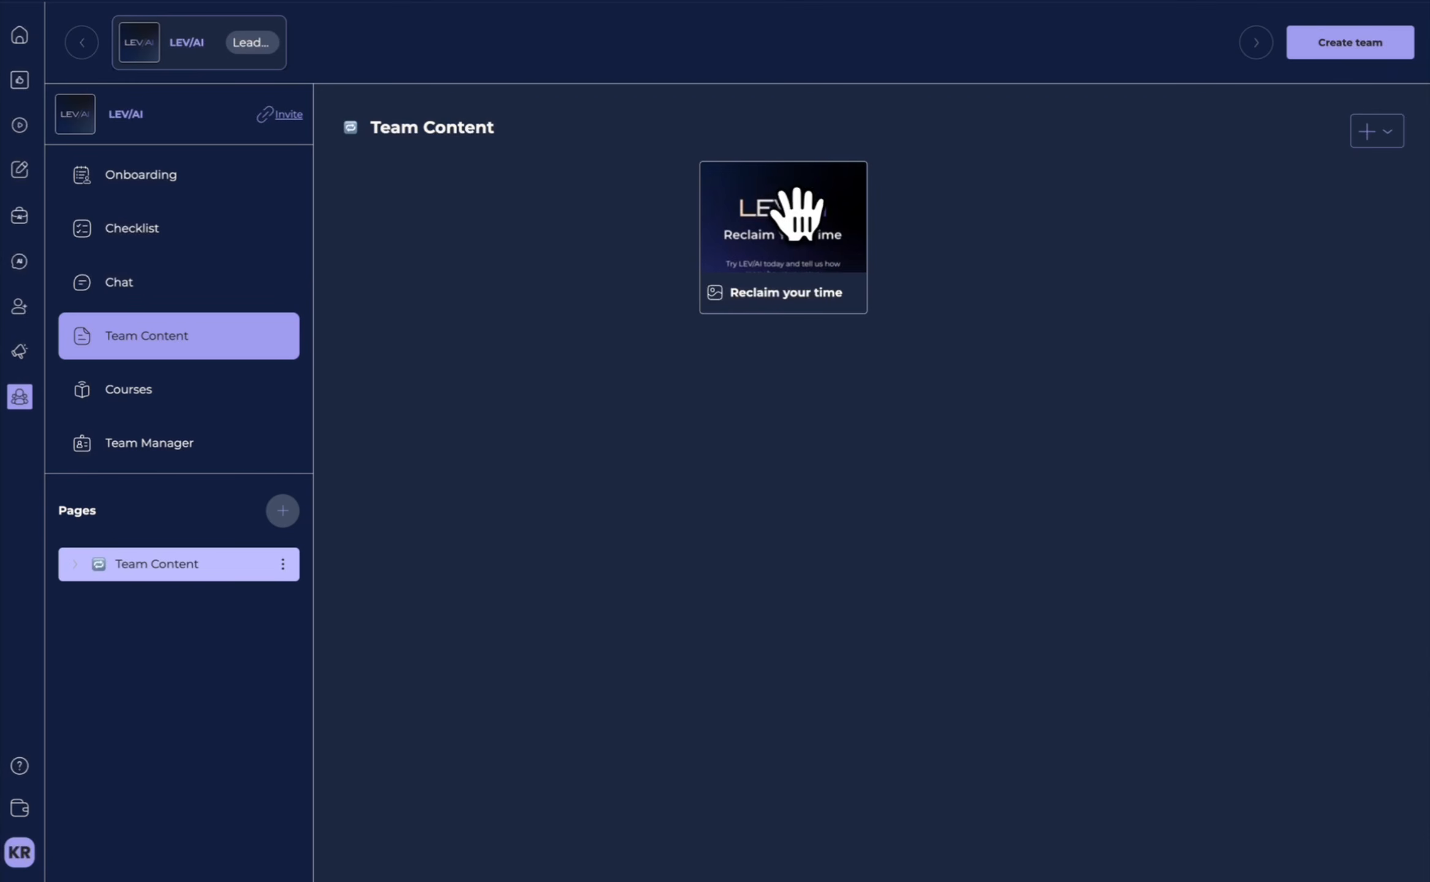
# Add a text item to the Team Content page announcing the "Reclaim your time campaign" to the team.
pyautogui.click(1356, 132)
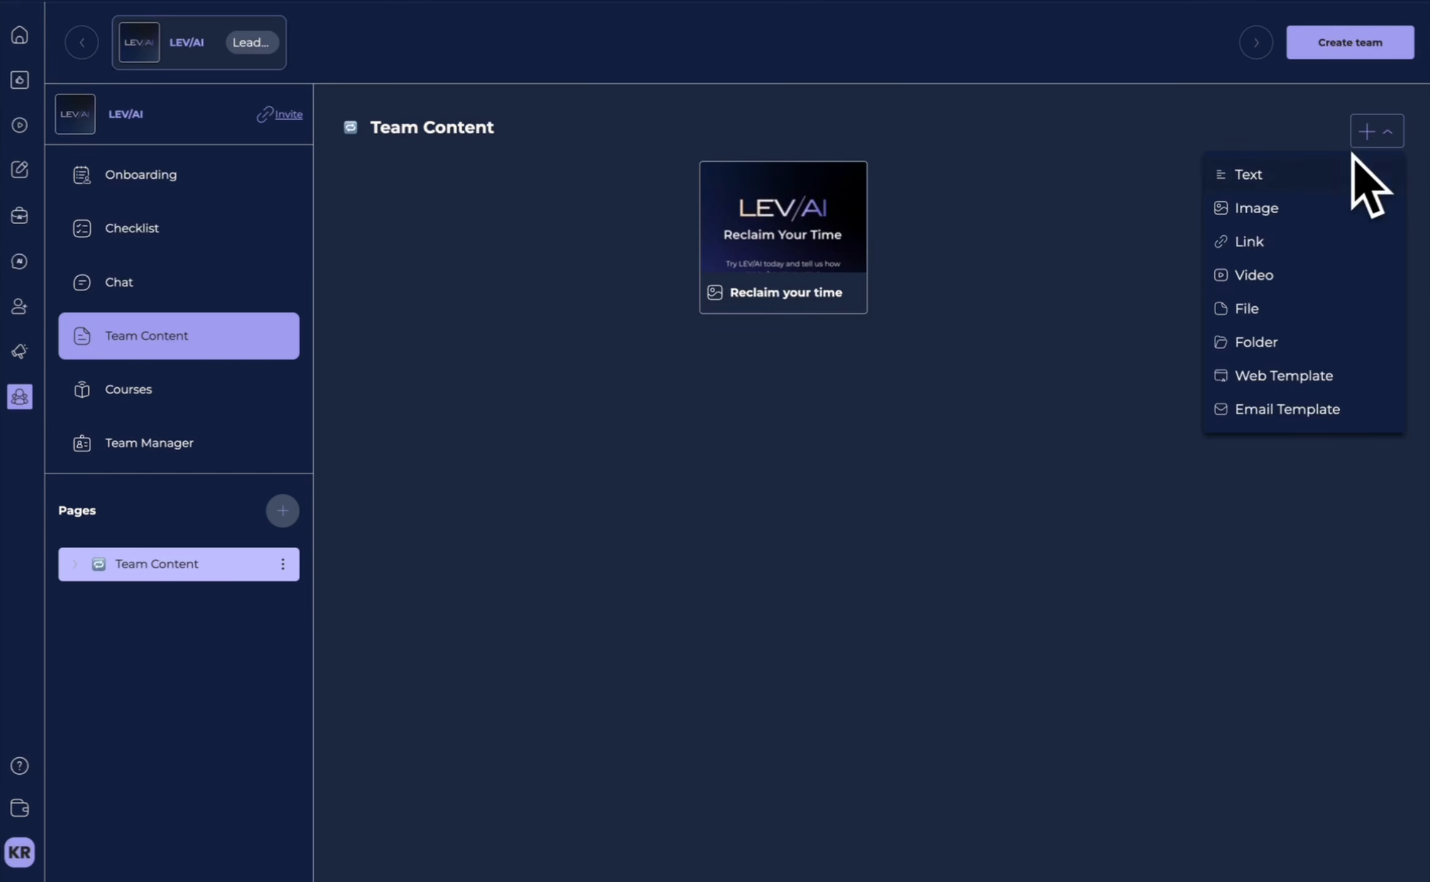
pyautogui.click(1275, 179)
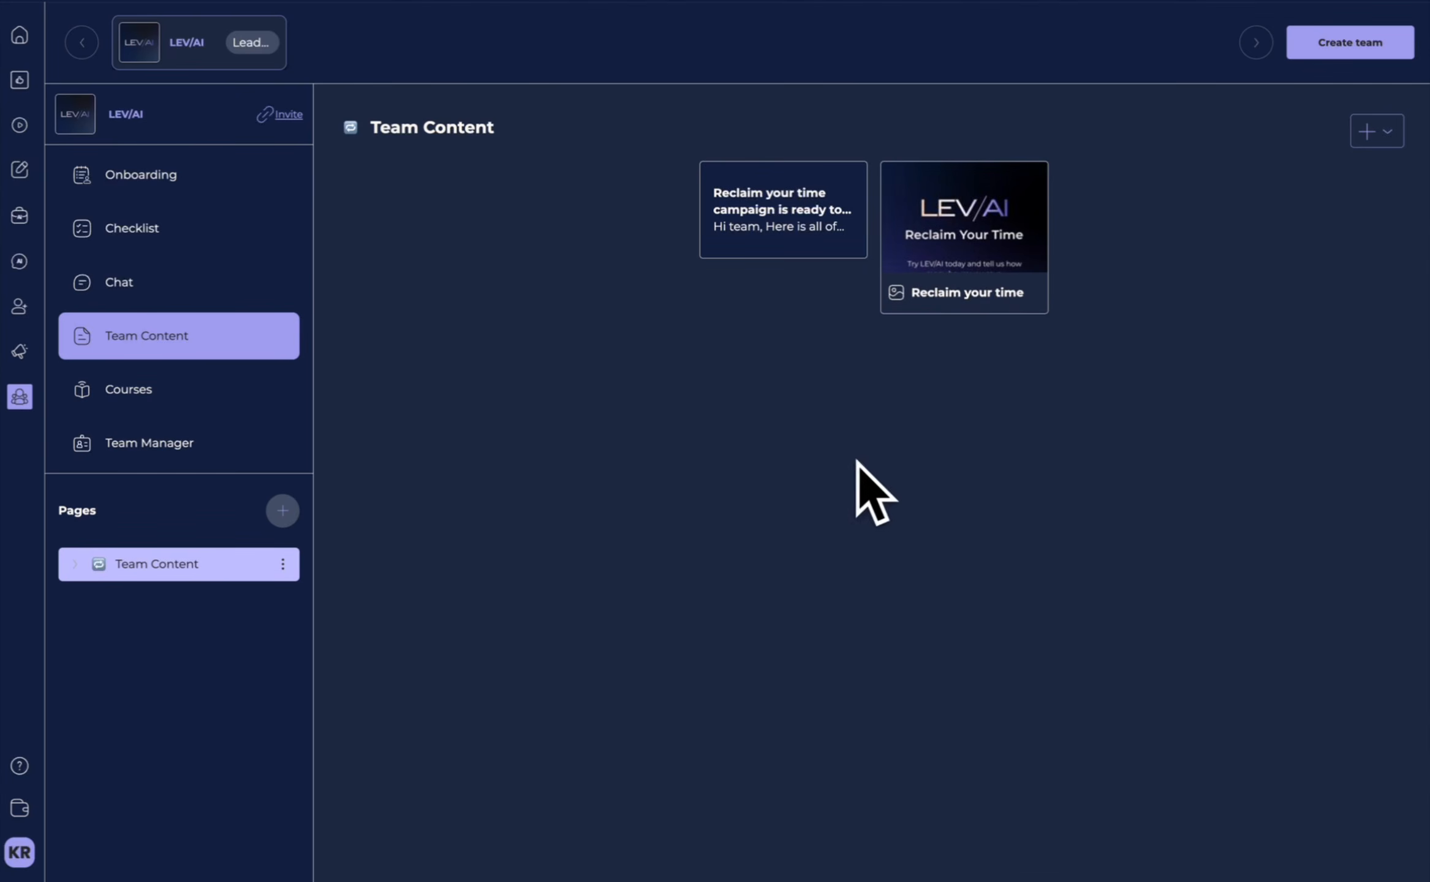
# Add a video titled "Learn about LEV/AI" to the Team Content page.
pyautogui.click(1376, 132)
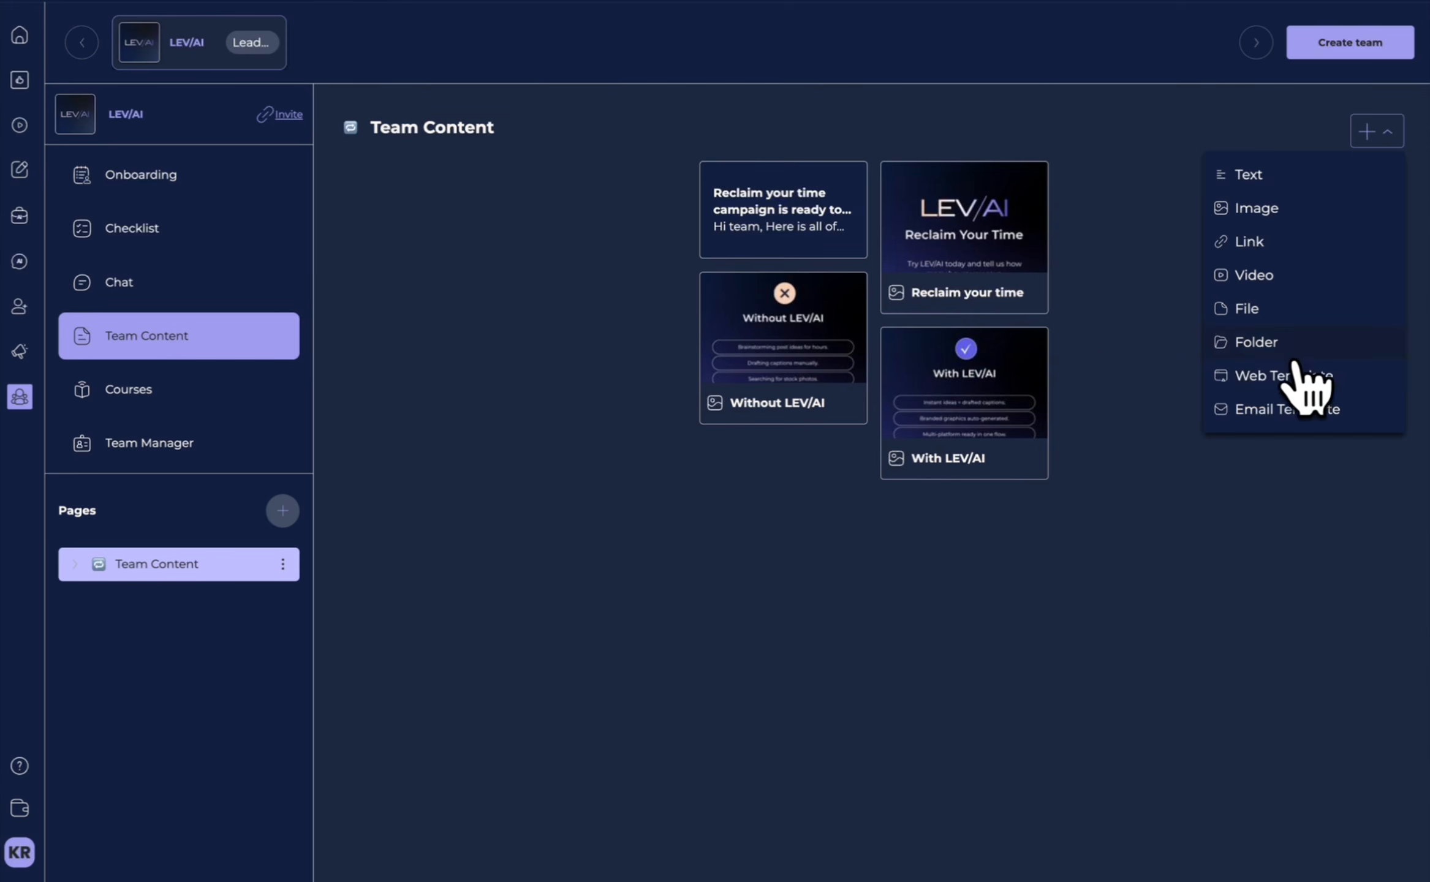
pyautogui.click(1243, 275)
pyautogui.click(620, 423)
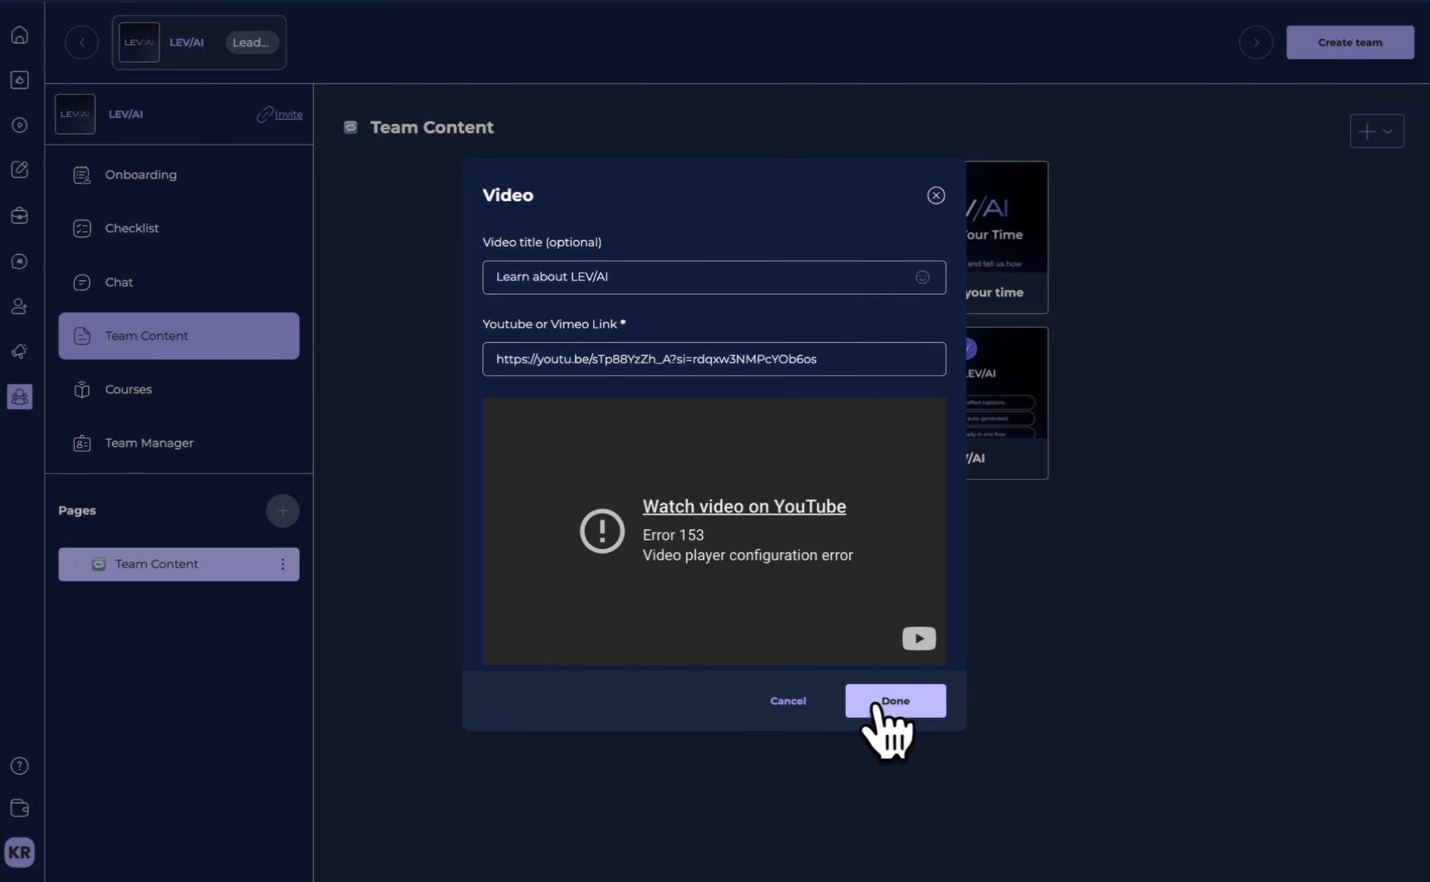
pyautogui.click(875, 705)
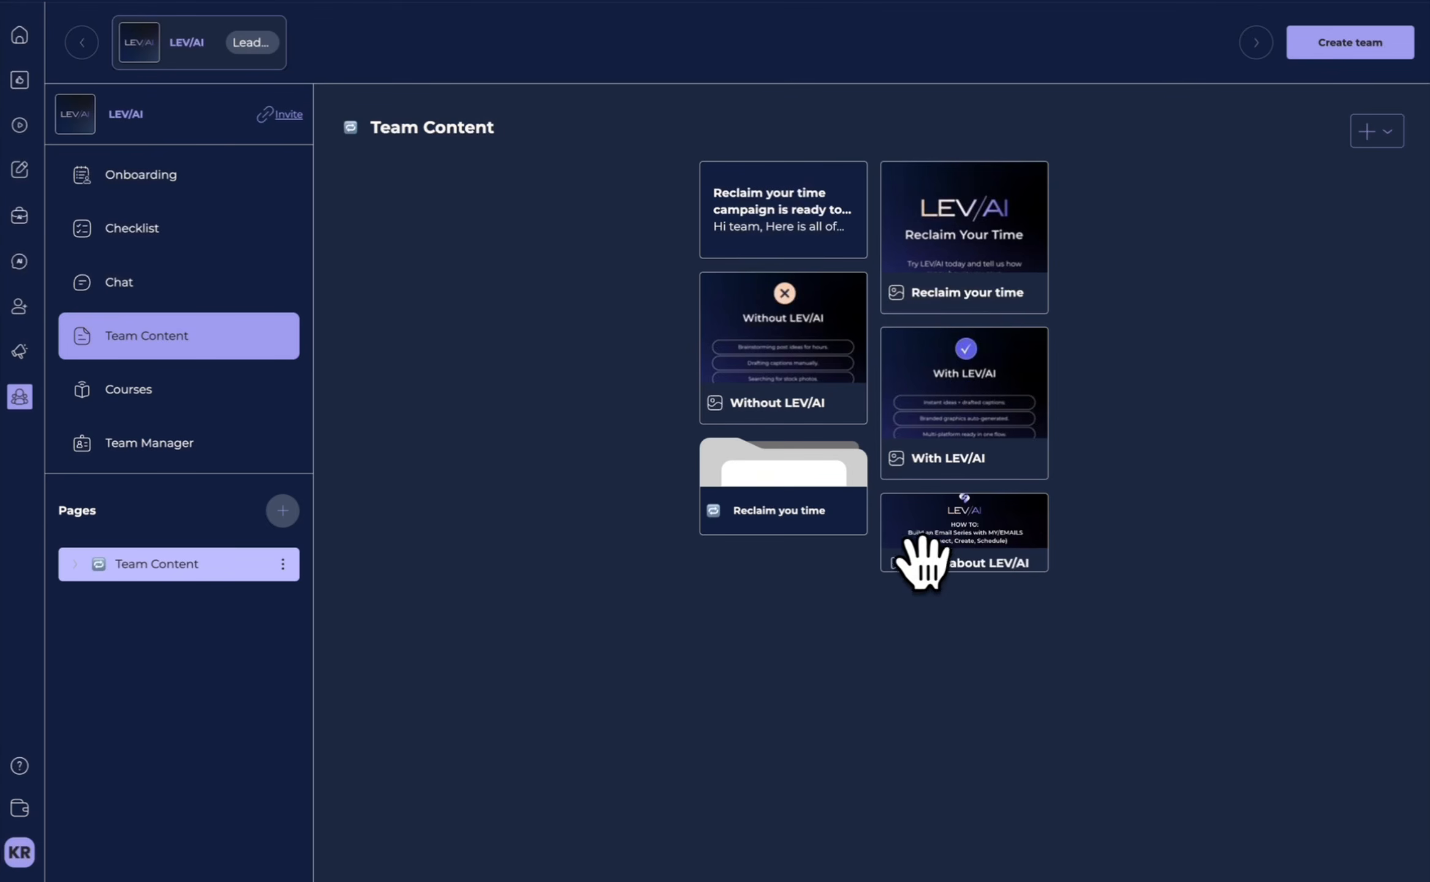
# Add the LEV AI Landing Page website template to the Team Content page, titled "LEV AI Landing Page".
pyautogui.click(1379, 136)
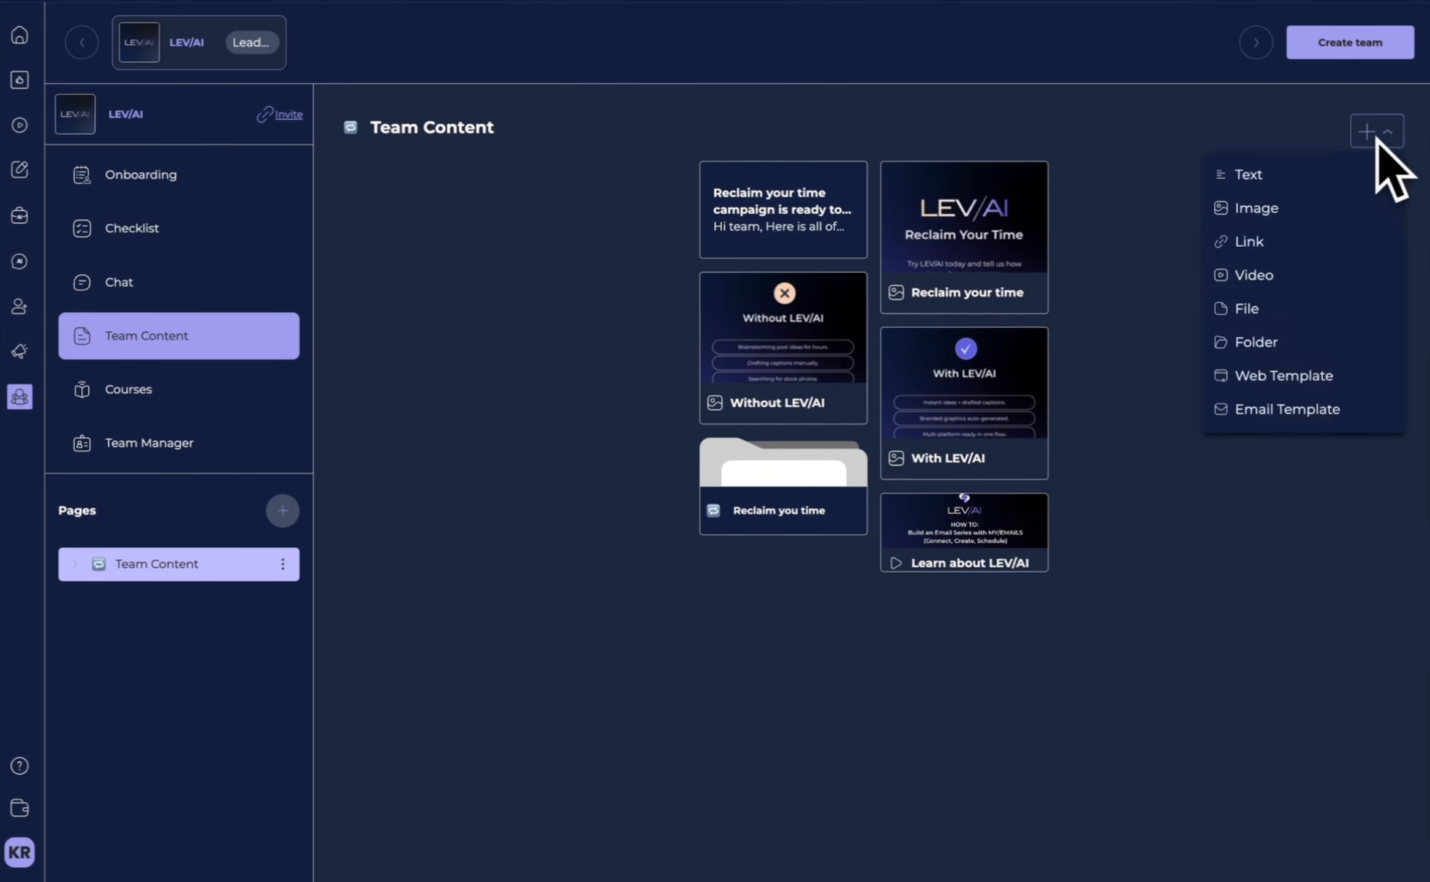
pyautogui.click(1270, 383)
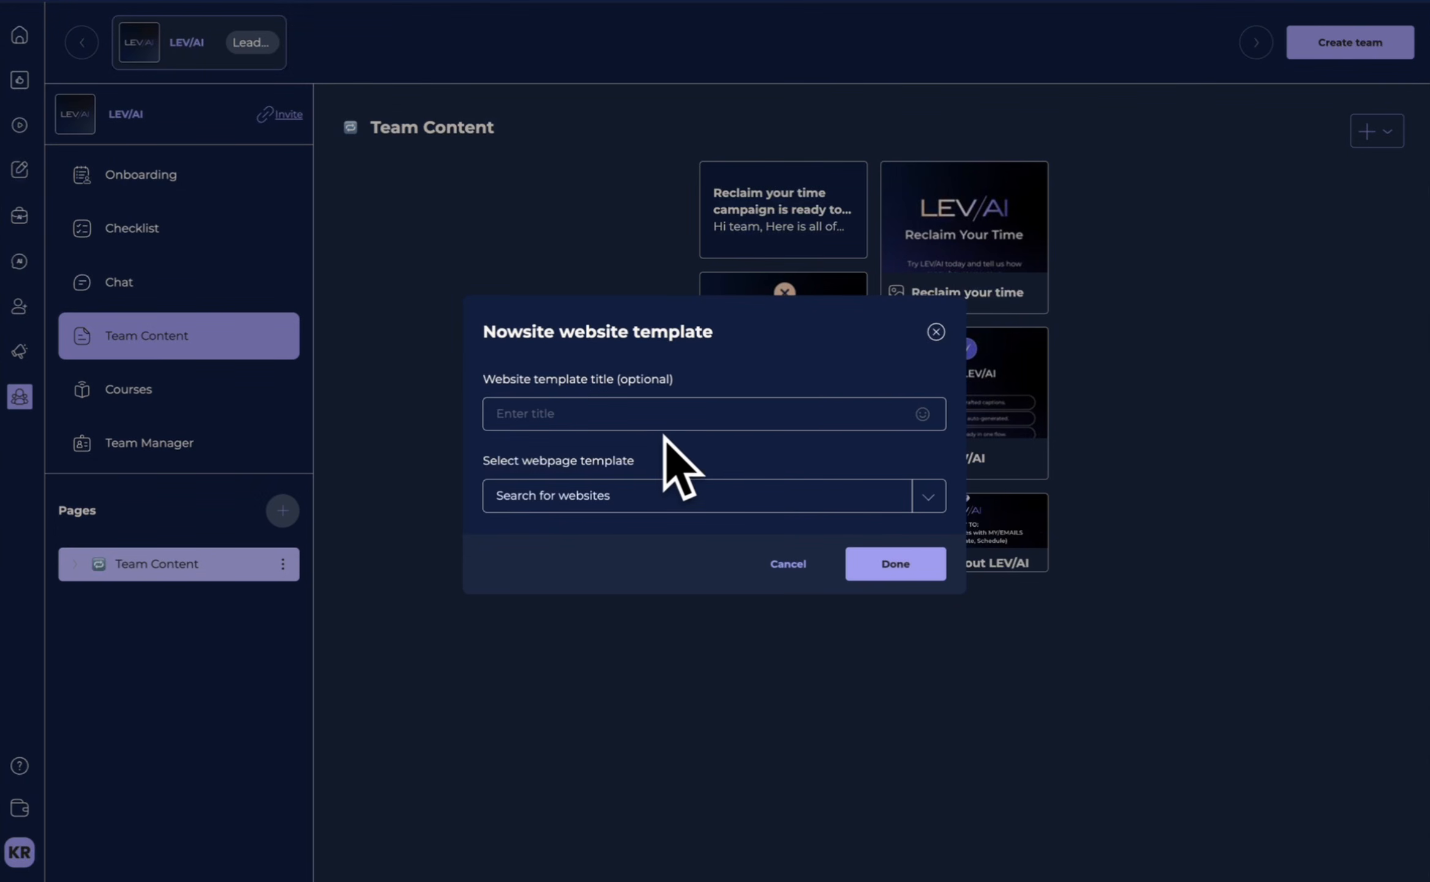
pyautogui.click(571, 422)
pyautogui.write('LEV/AI Landing Page')
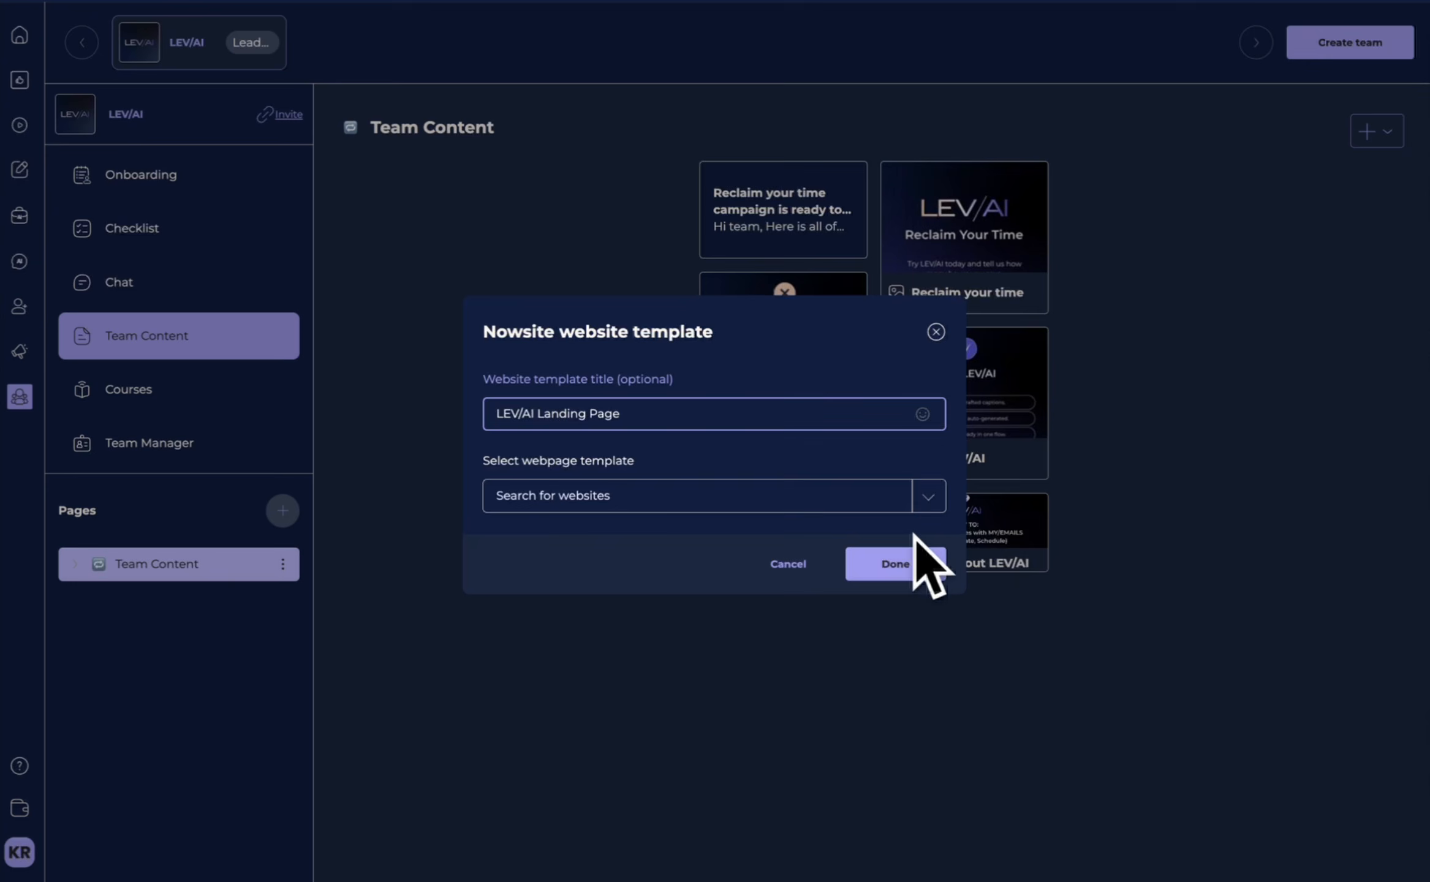
pyautogui.click(836, 501)
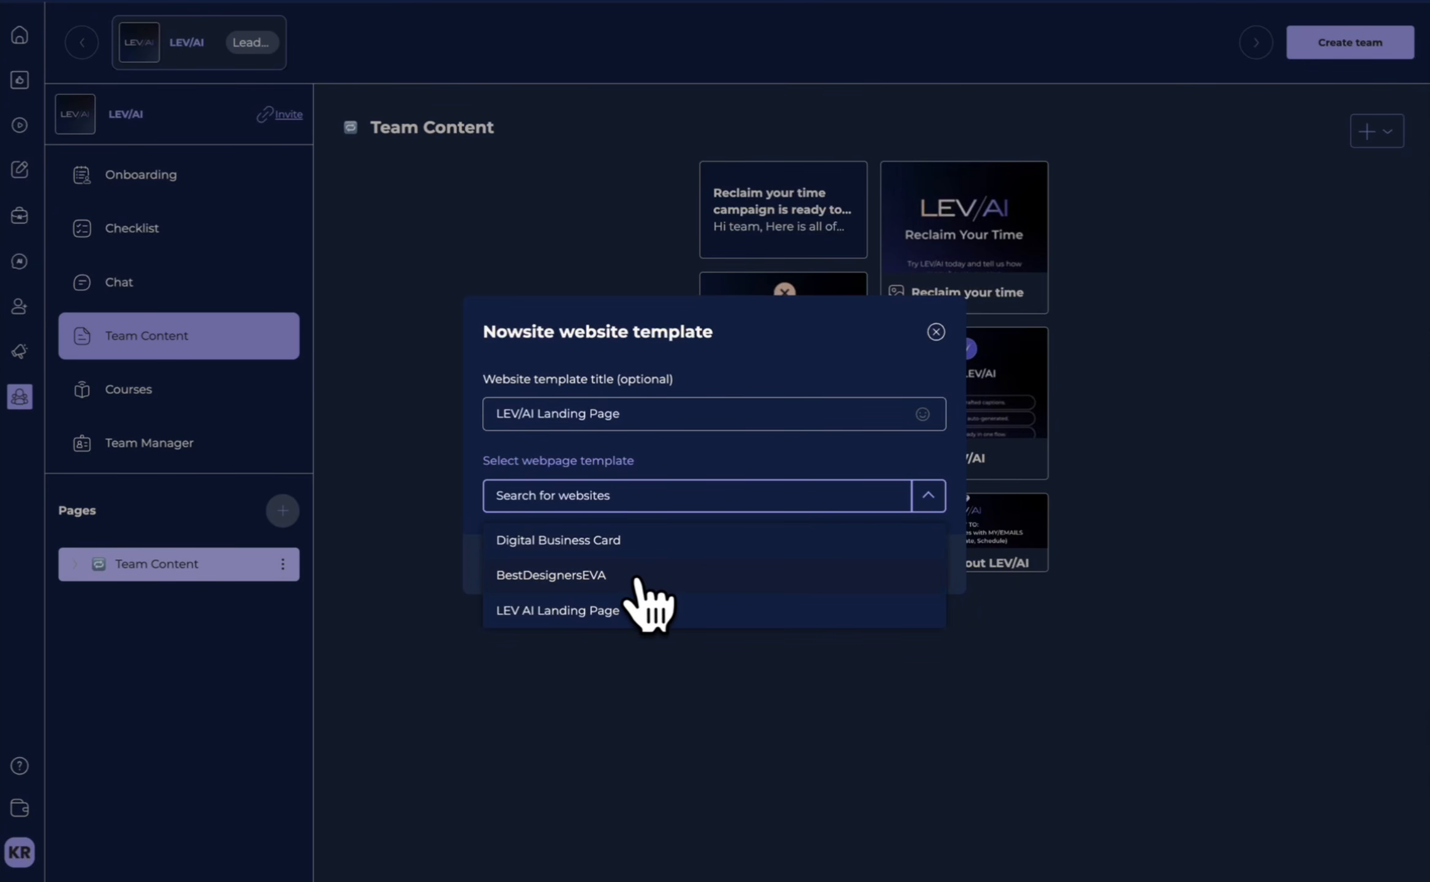
pyautogui.click(630, 607)
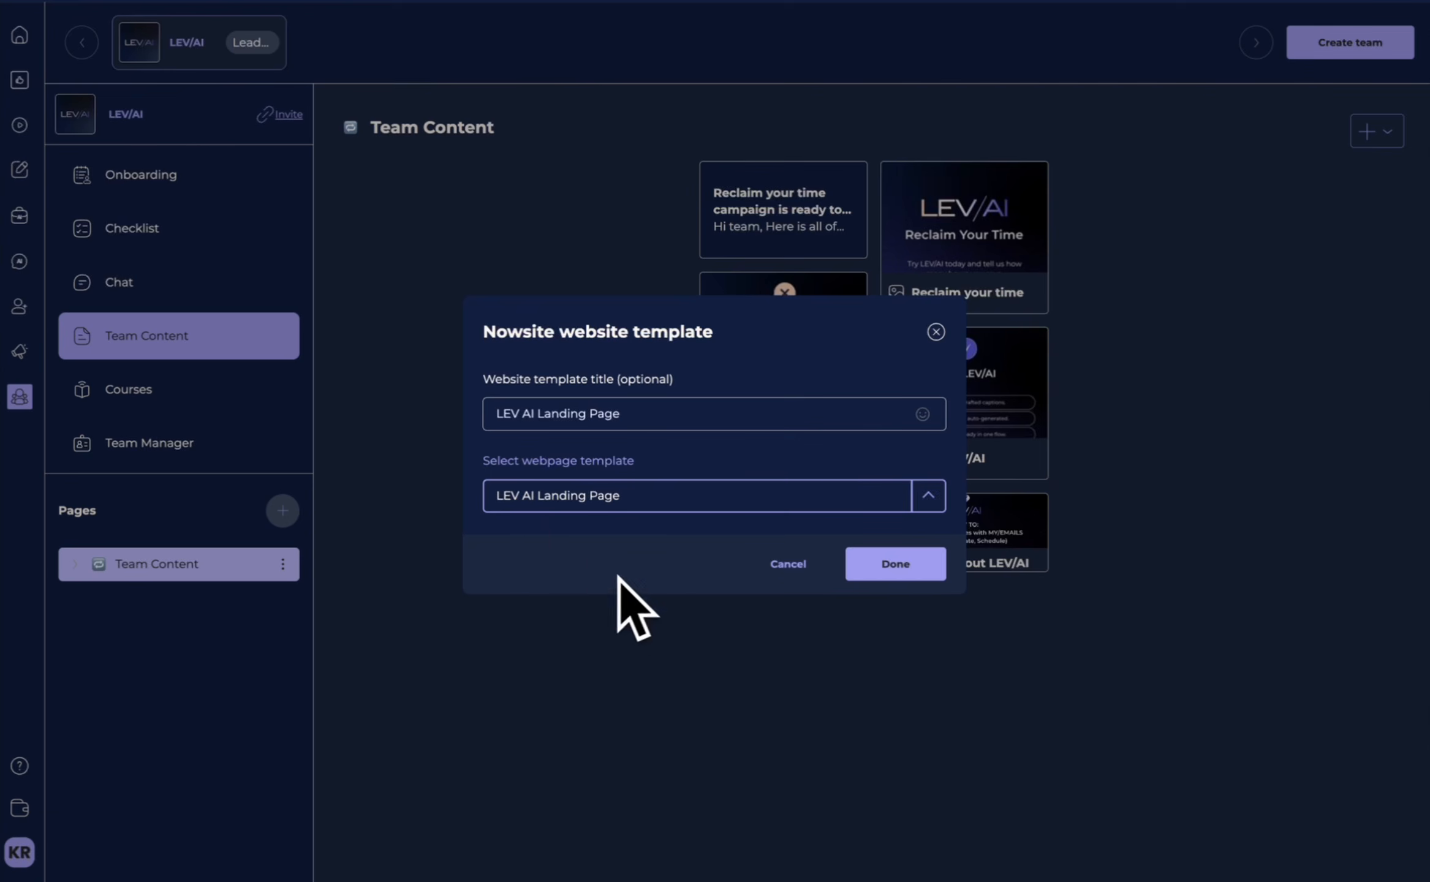
pyautogui.click(896, 565)
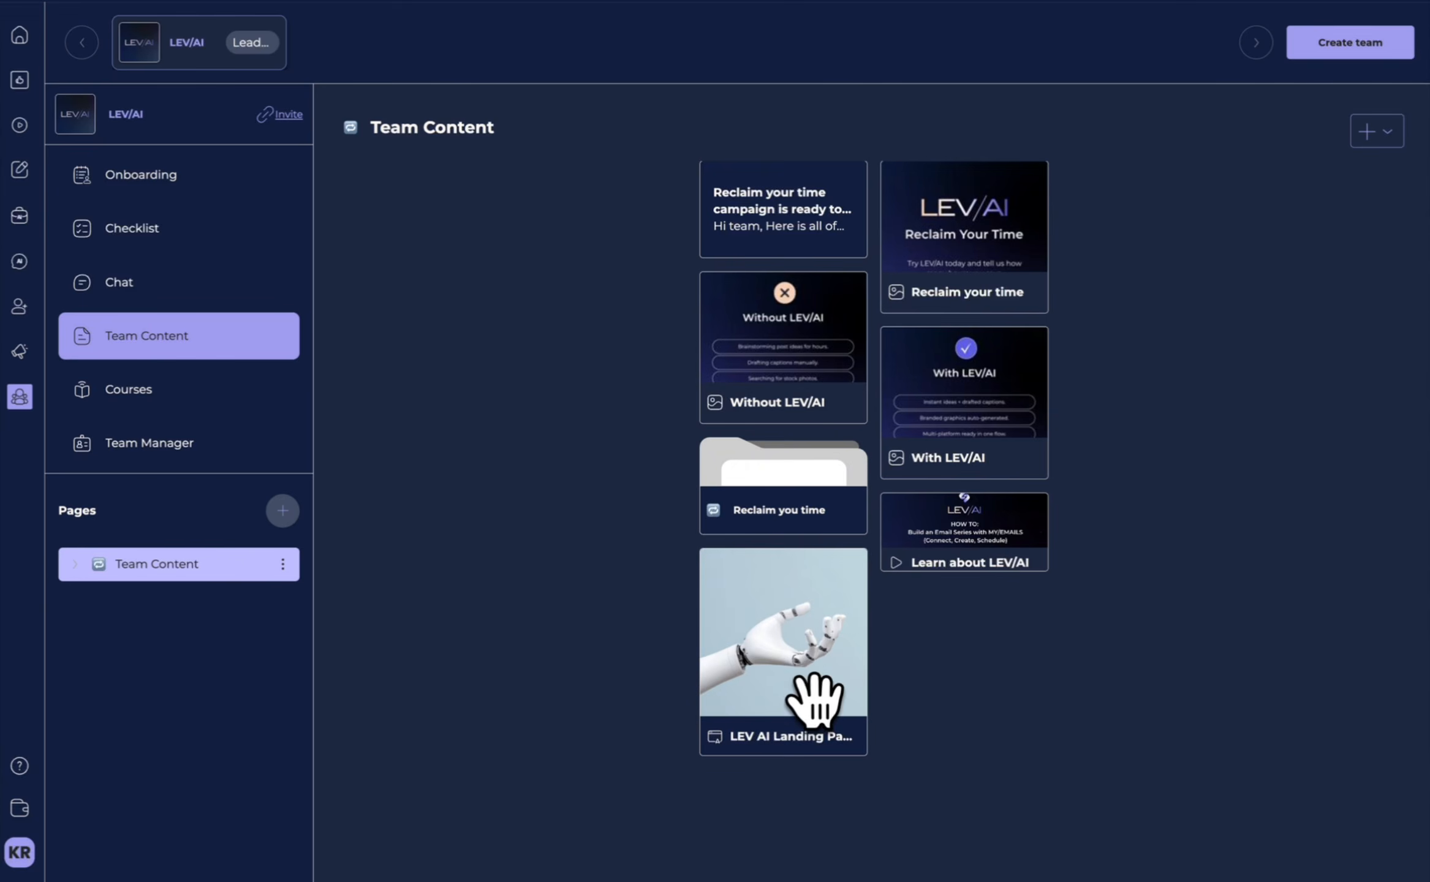
# Examine the business profile, website name and language settings for adding the LEV AI Landing Page to the account, and close the form.
pyautogui.click(796, 679)
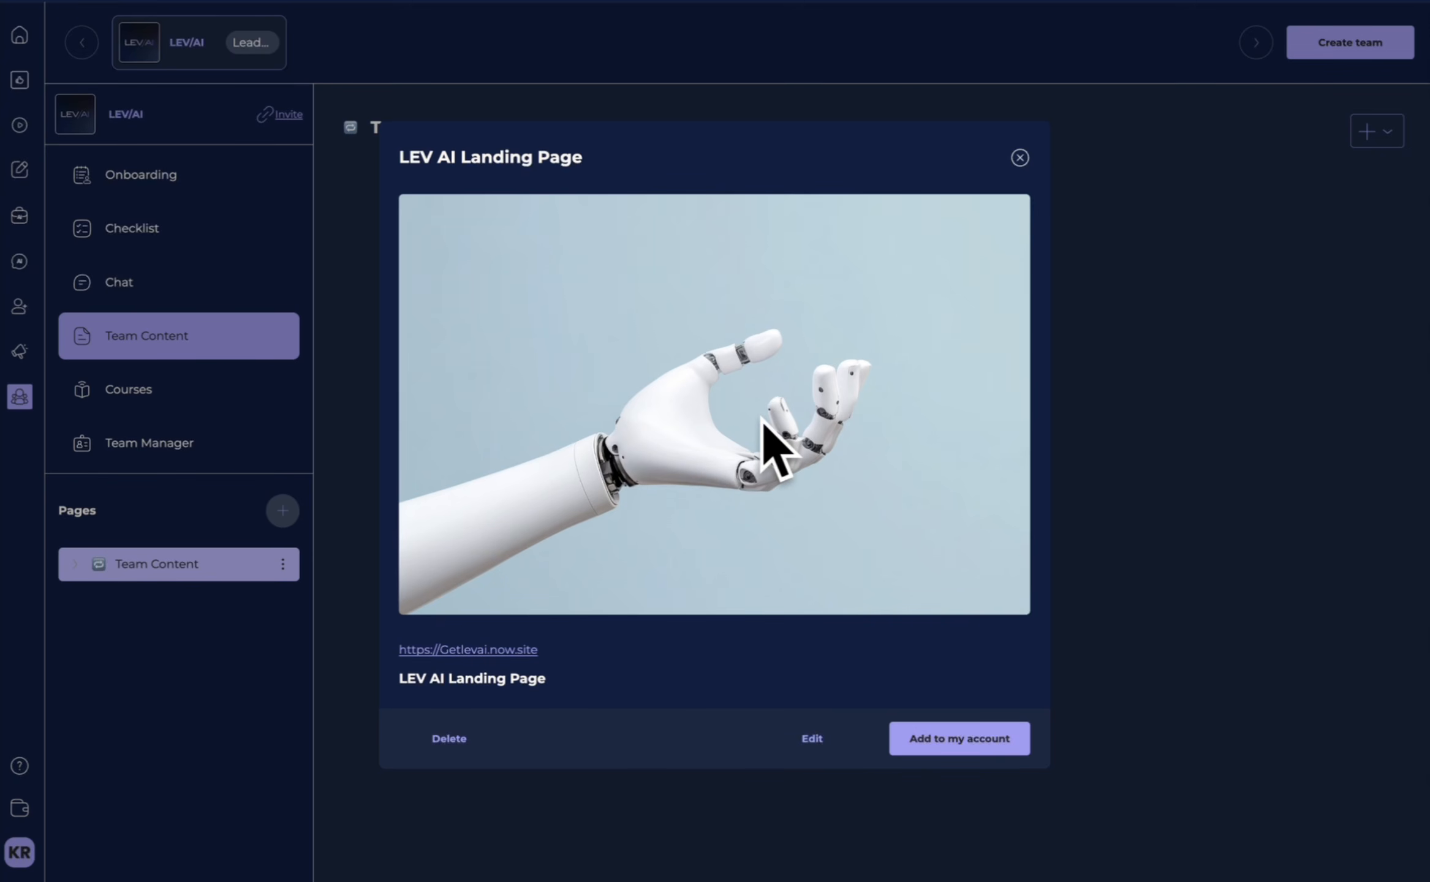
pyautogui.click(971, 755)
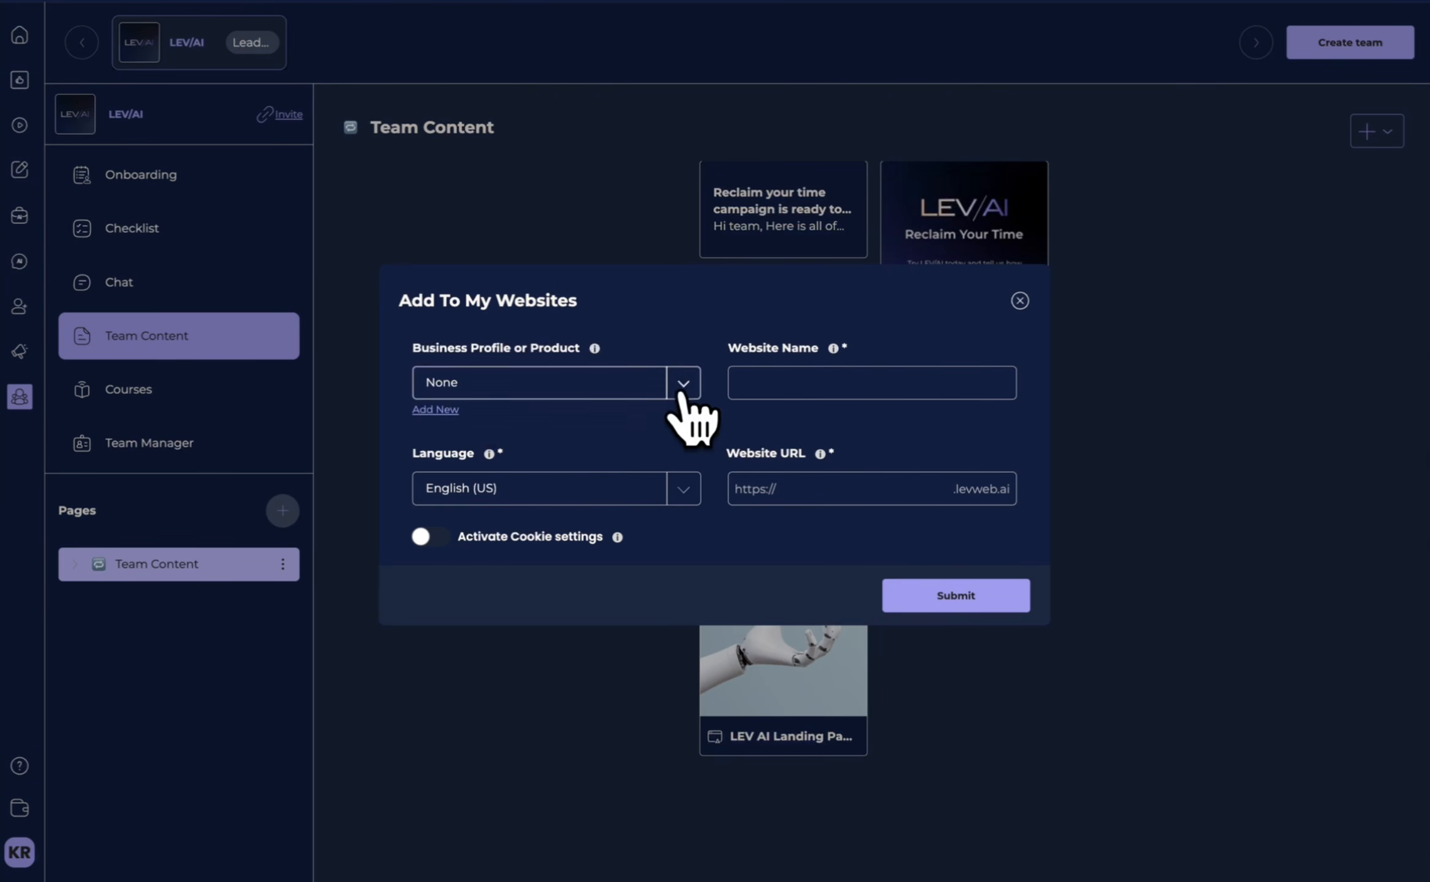
pyautogui.click(684, 383)
pyautogui.click(869, 383)
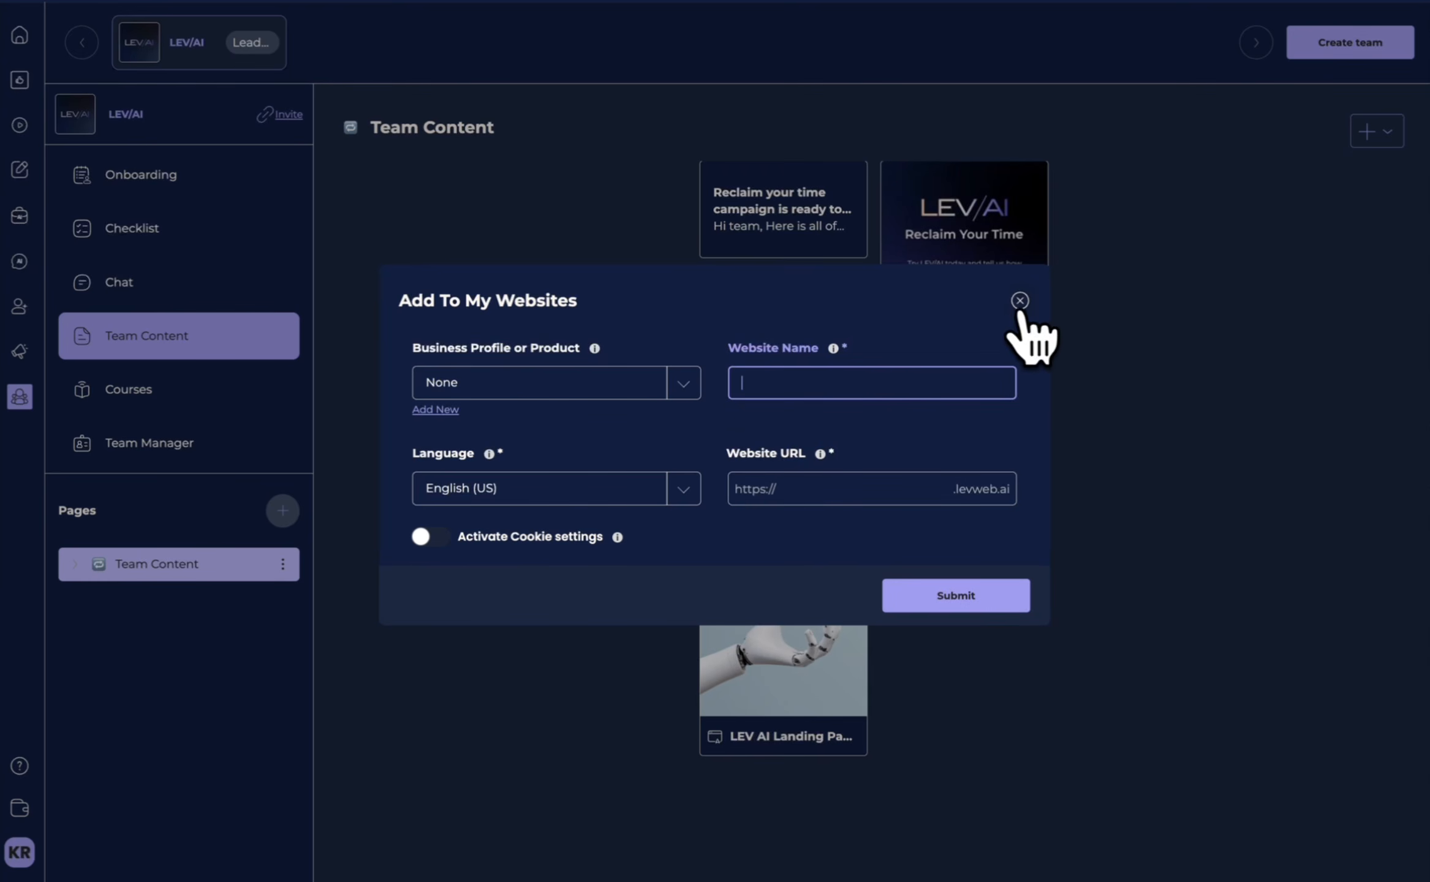
pyautogui.click(682, 488)
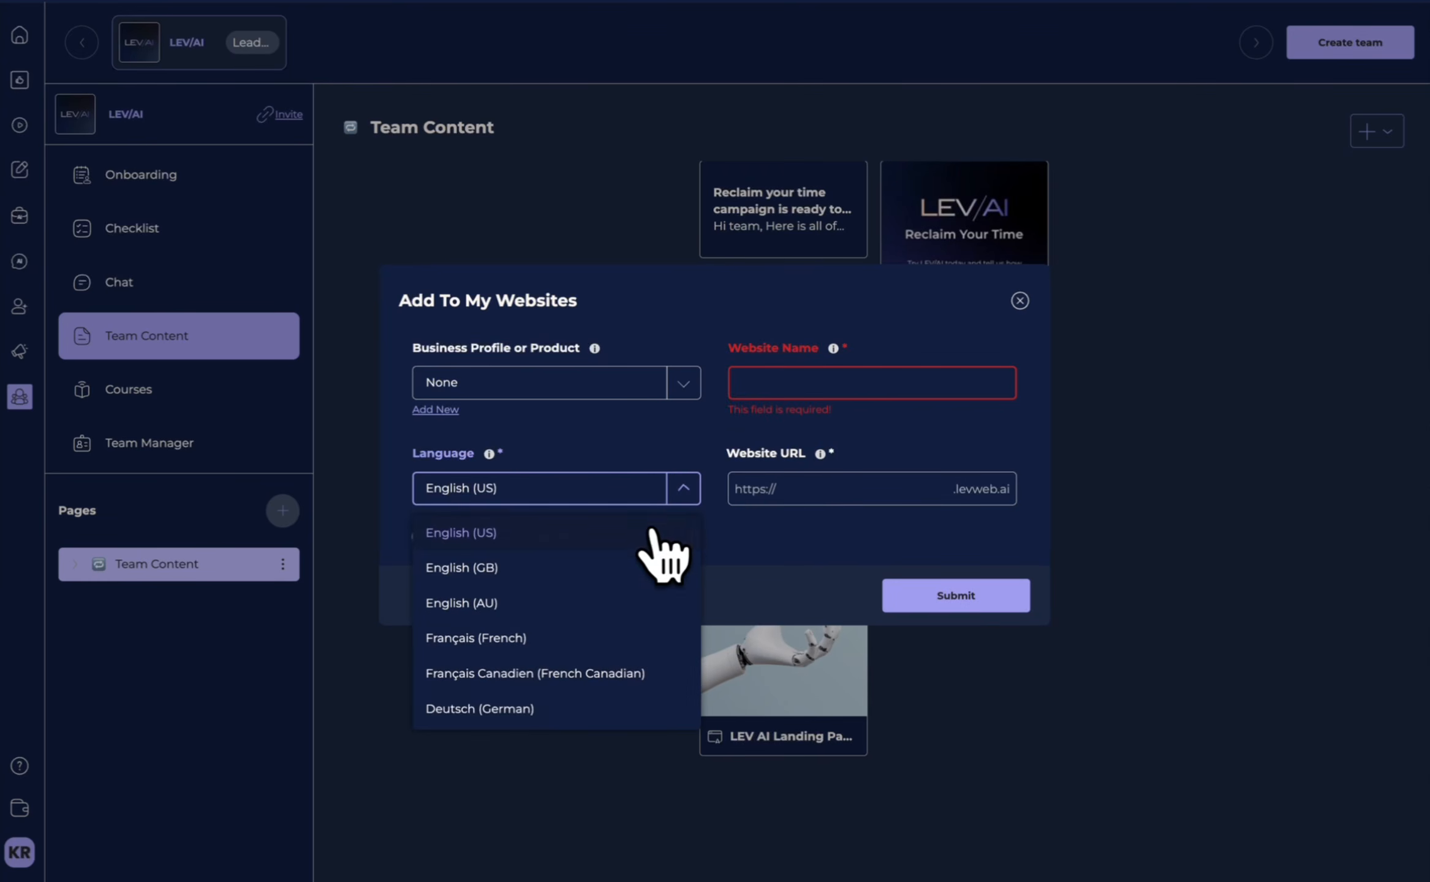
pyautogui.click(1020, 301)
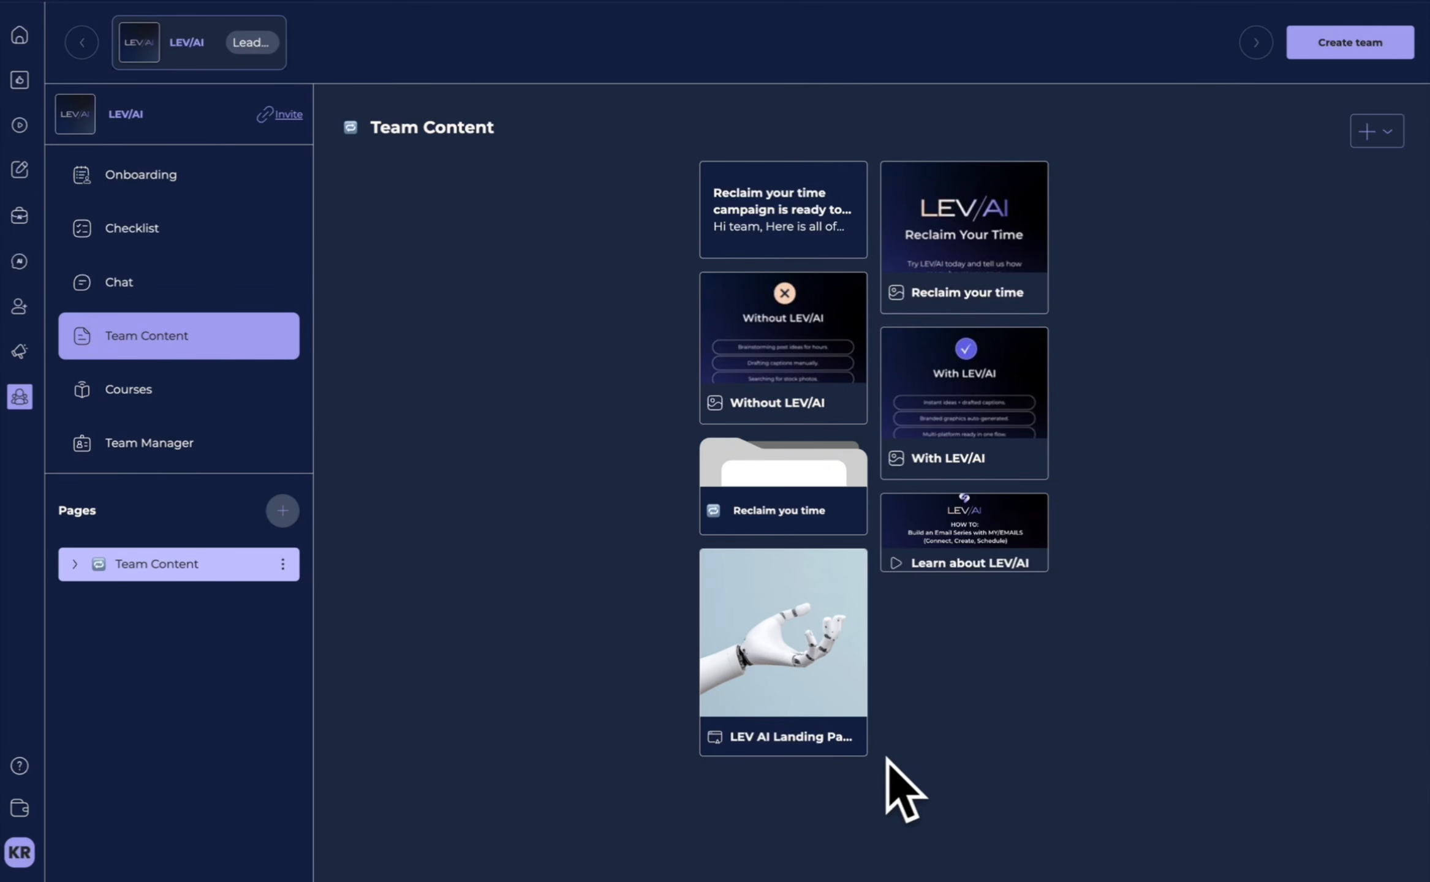
# Generate a new team invitation link that deactivates the old one, and copy it.
pyautogui.click(283, 116)
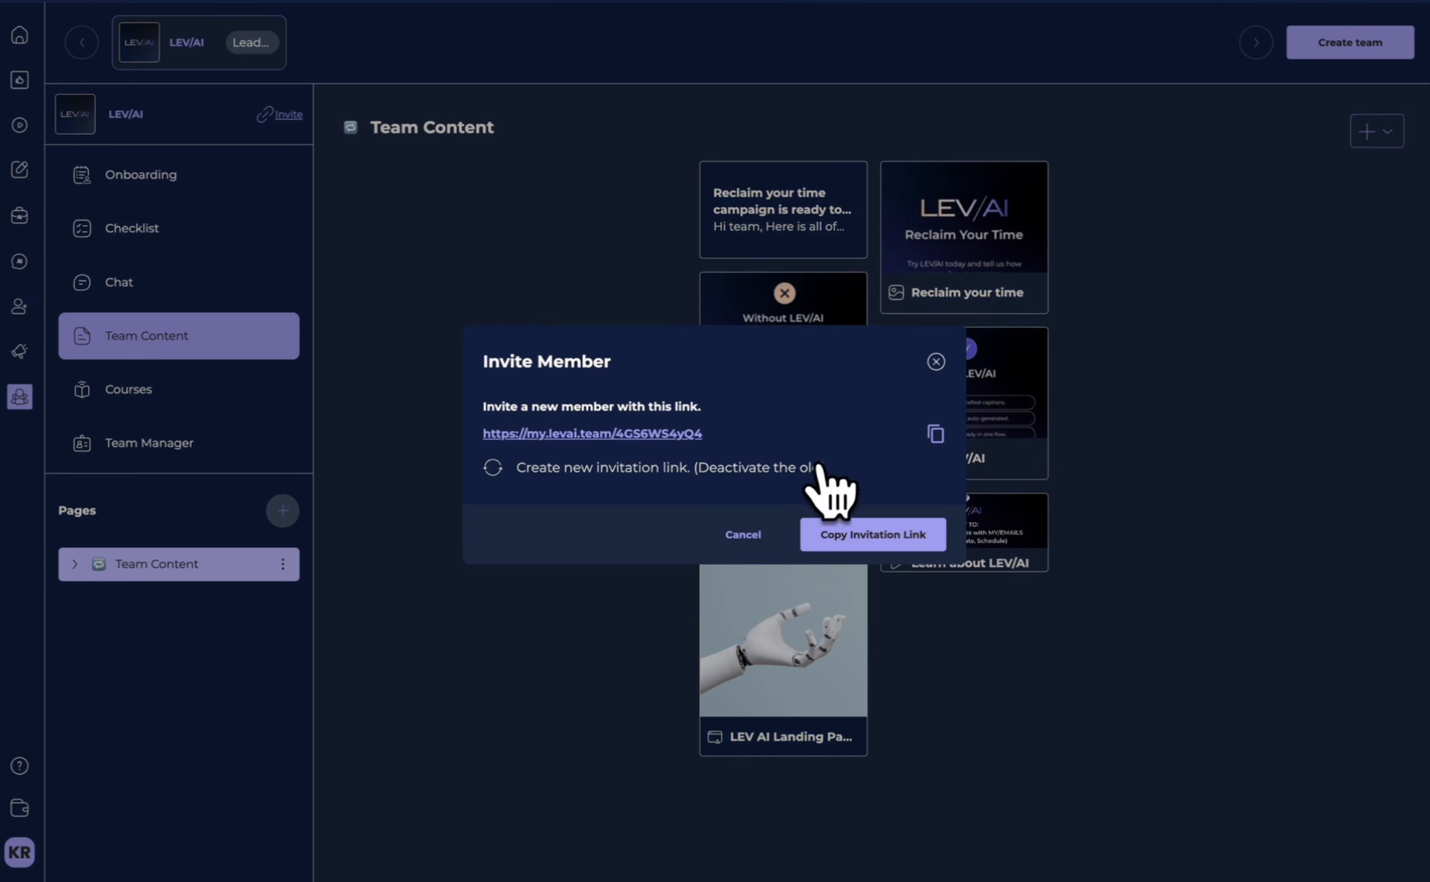
pyautogui.click(936, 434)
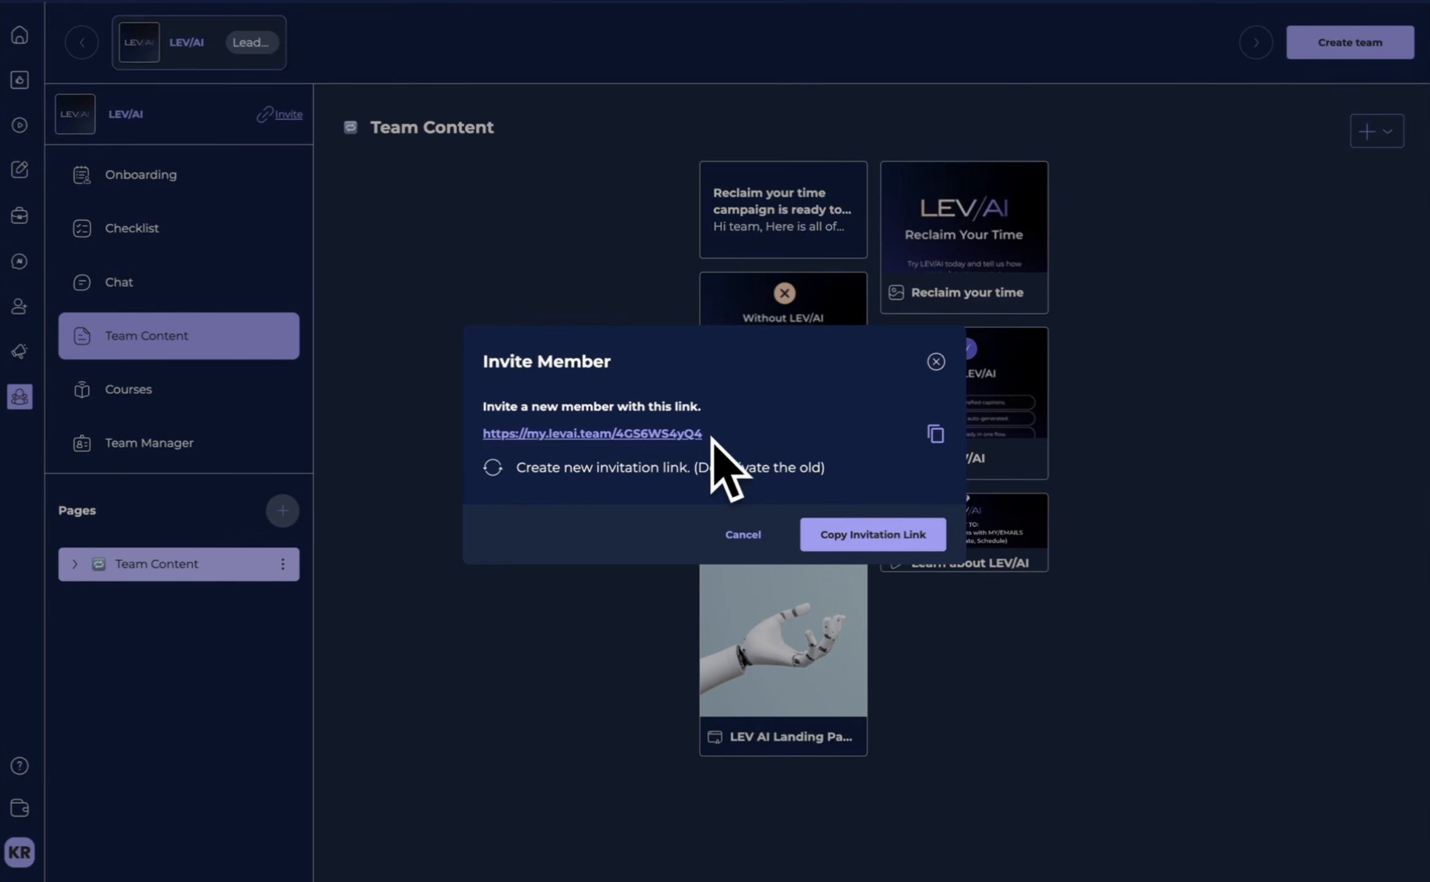
pyautogui.click(491, 466)
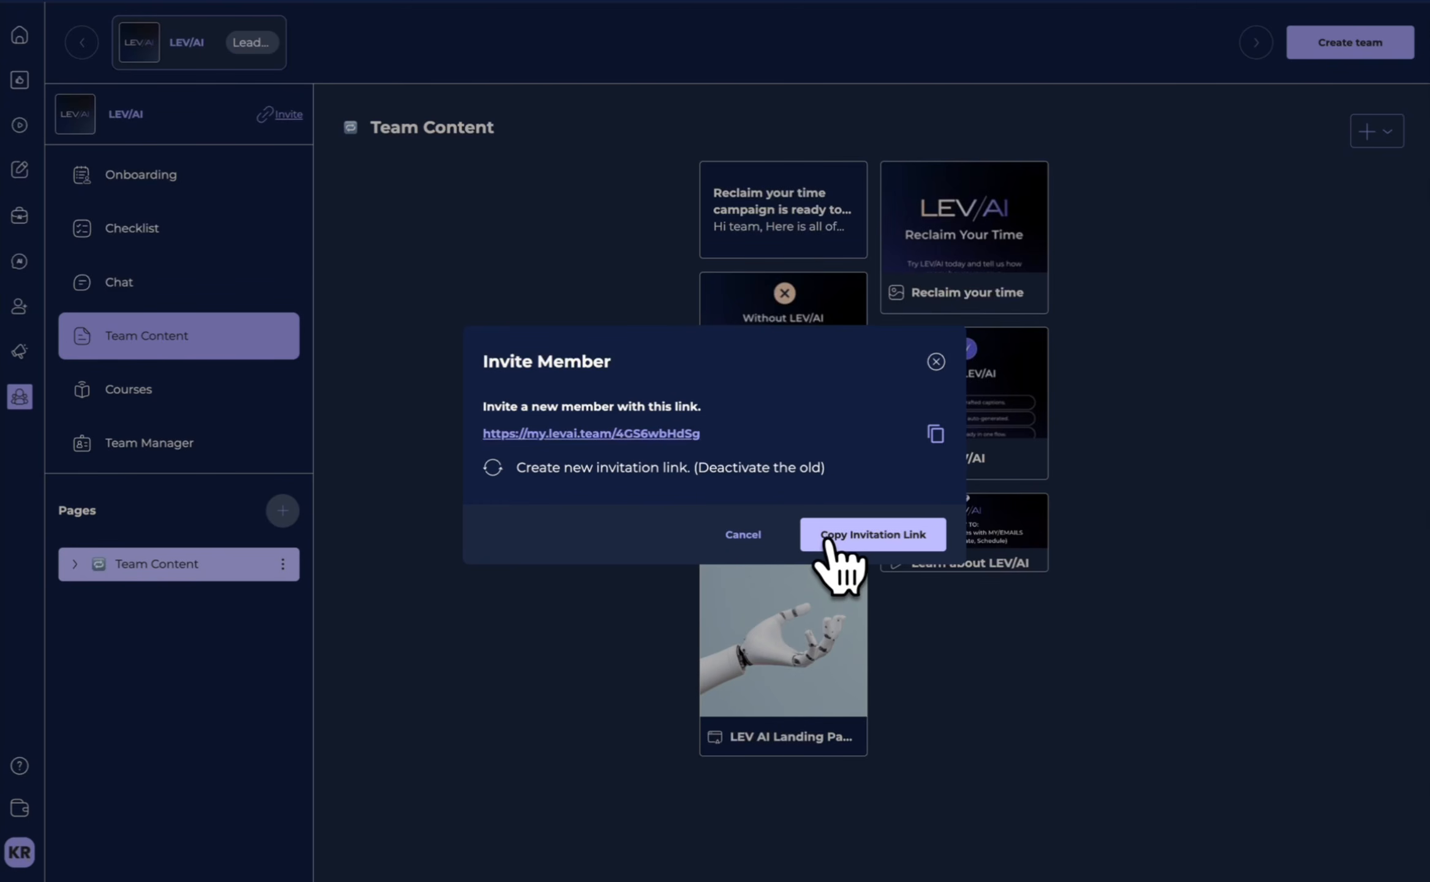
pyautogui.click(936, 434)
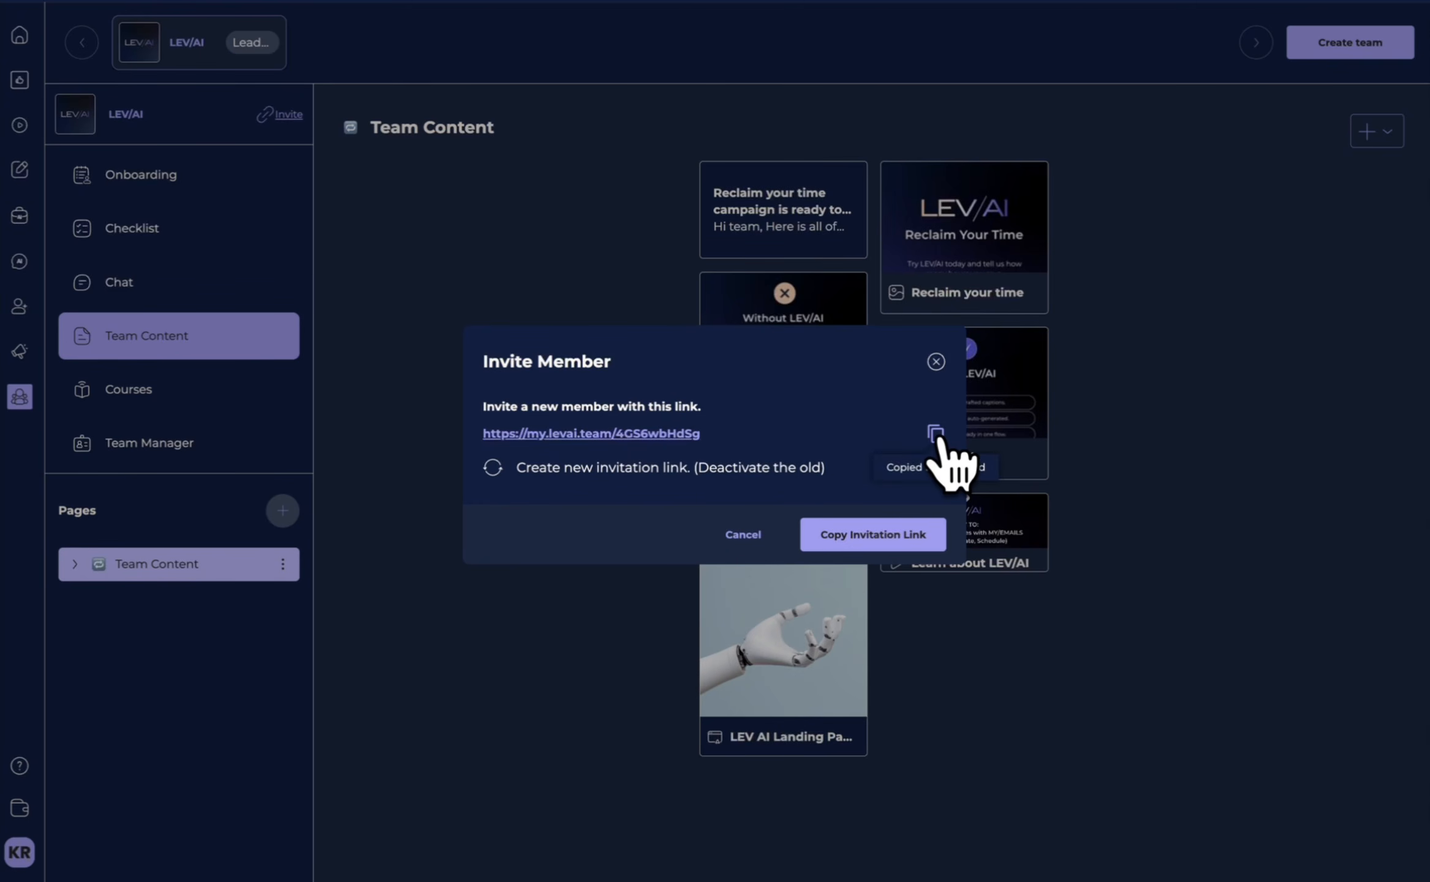
pyautogui.click(936, 362)
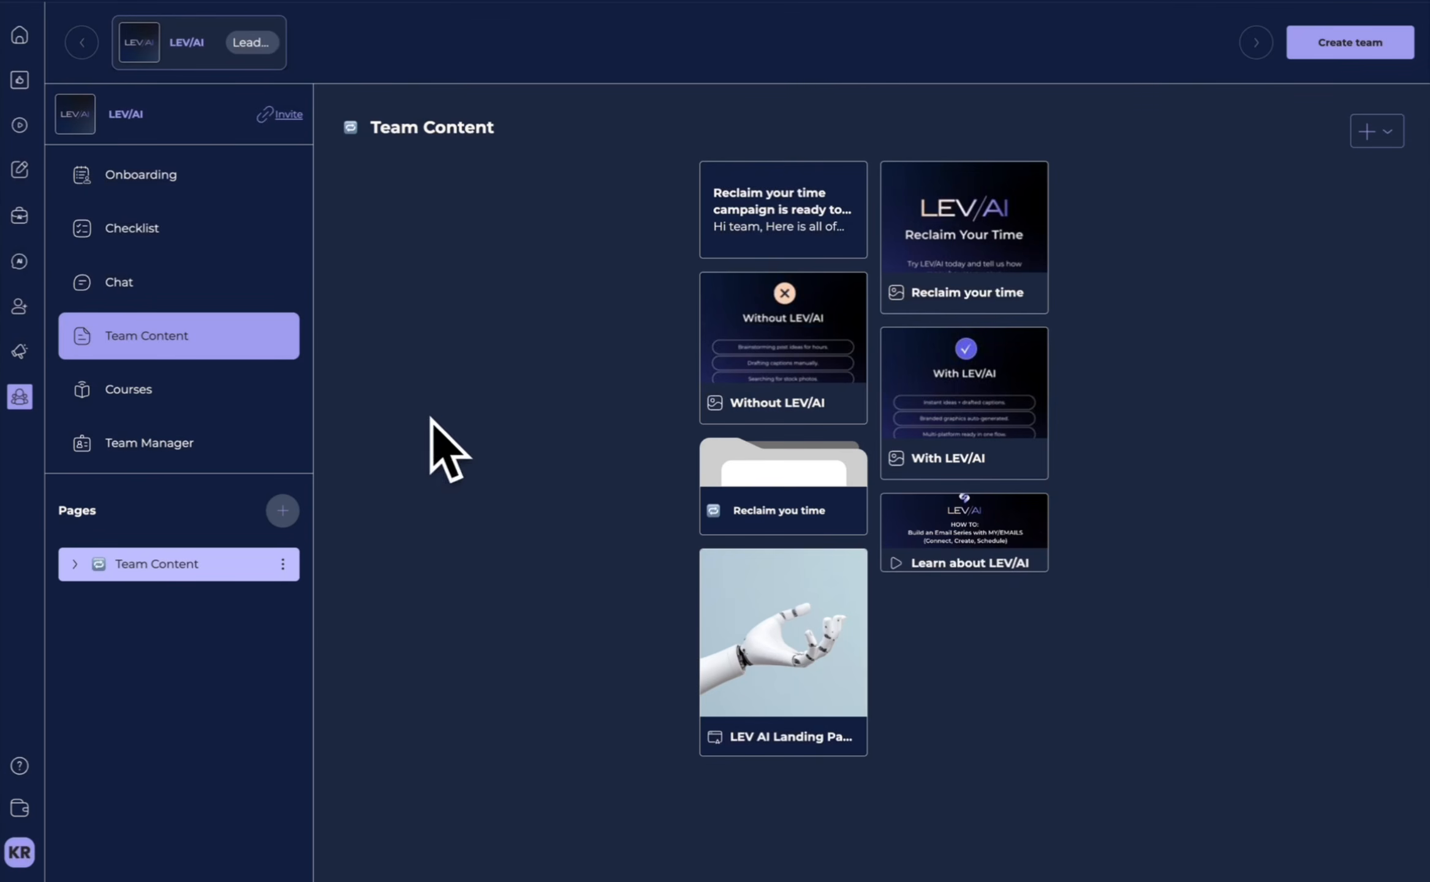
# Review the team member list, the team onboarding section and the shared Team Content page.
pyautogui.click(121, 456)
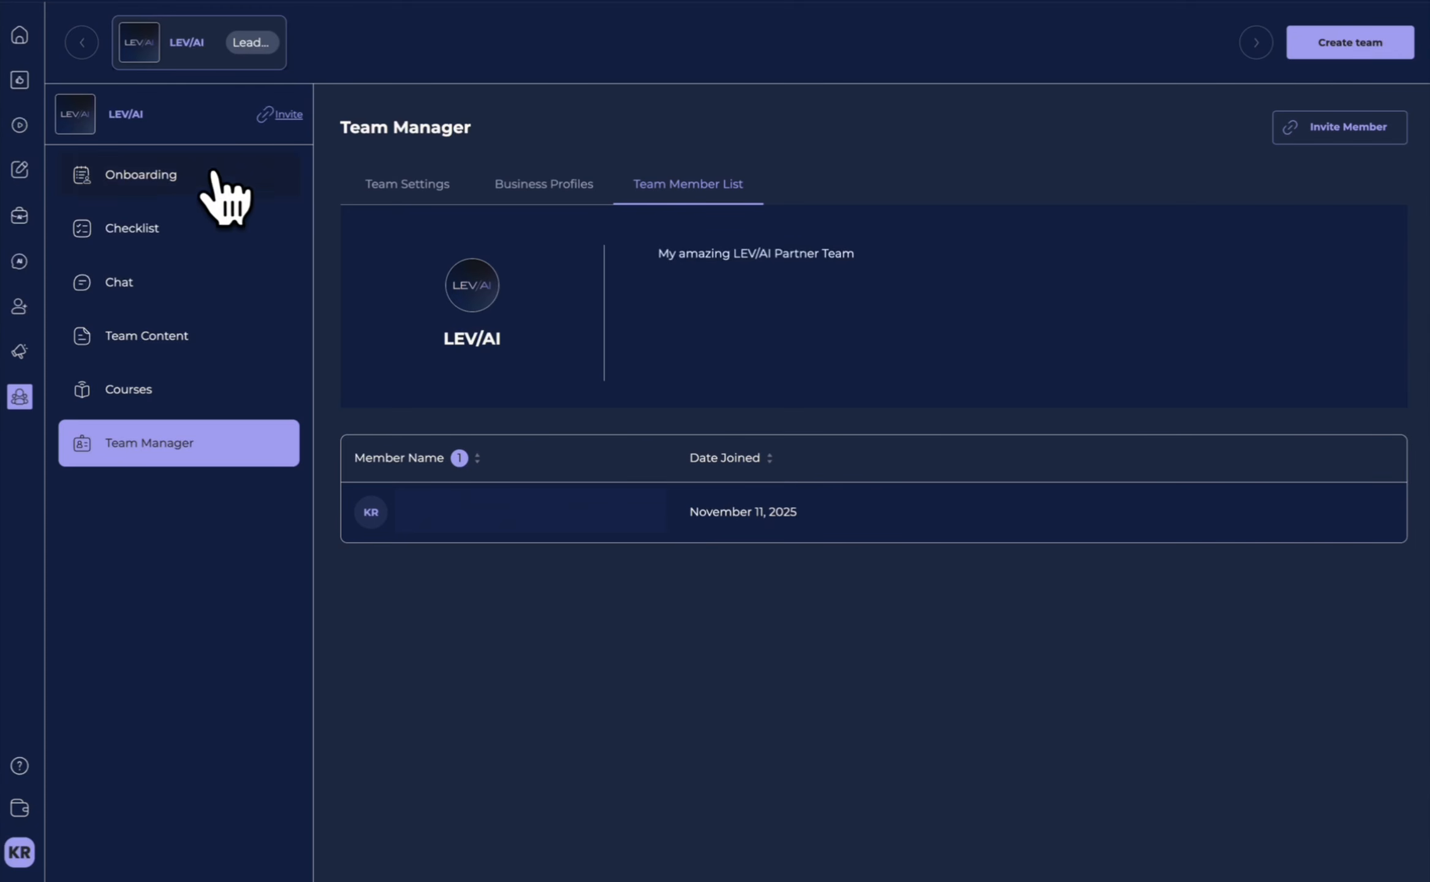
pyautogui.click(179, 183)
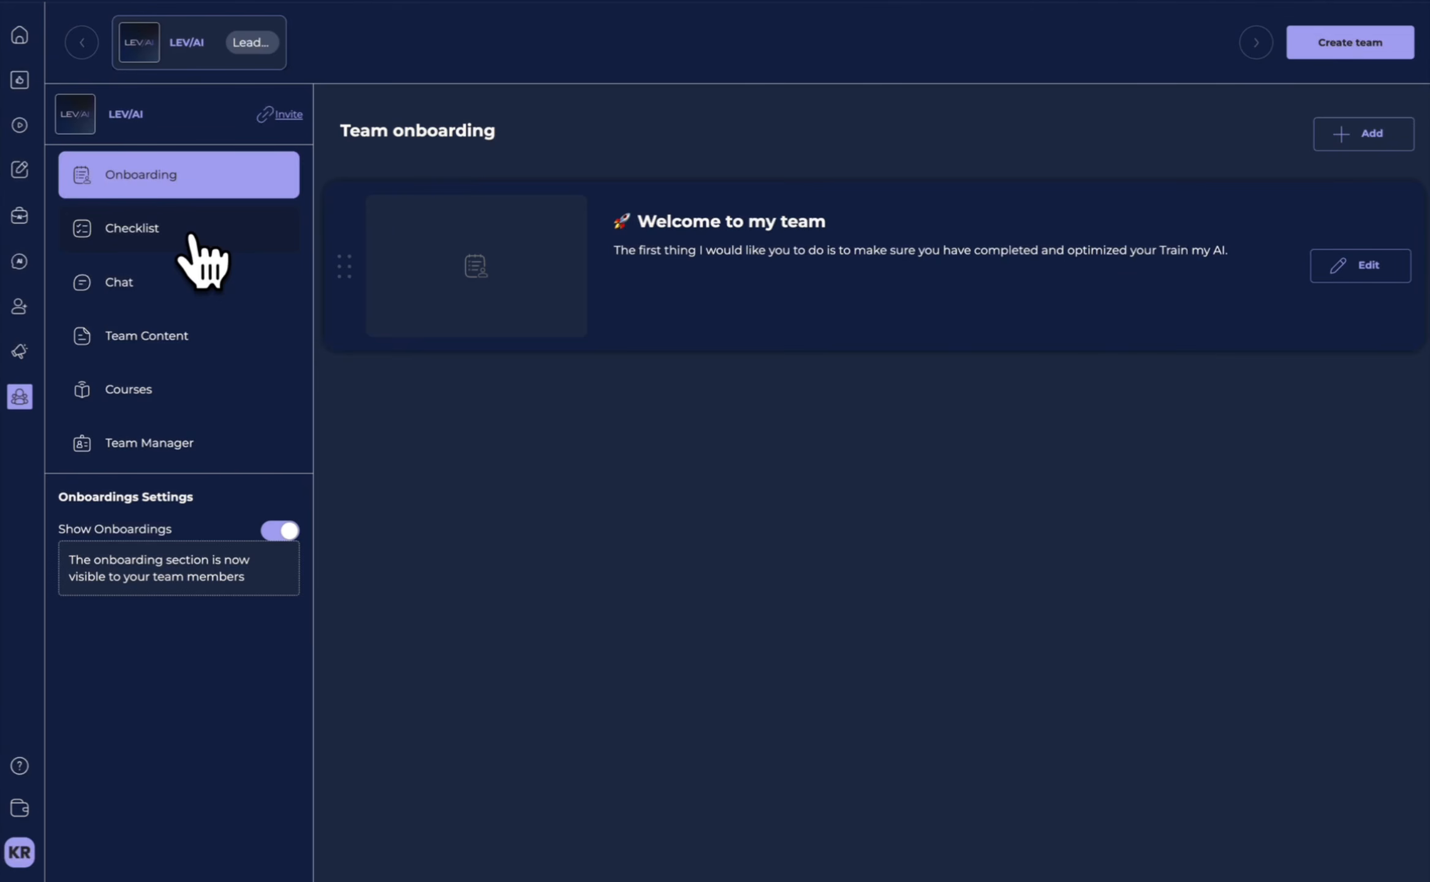
pyautogui.click(183, 317)
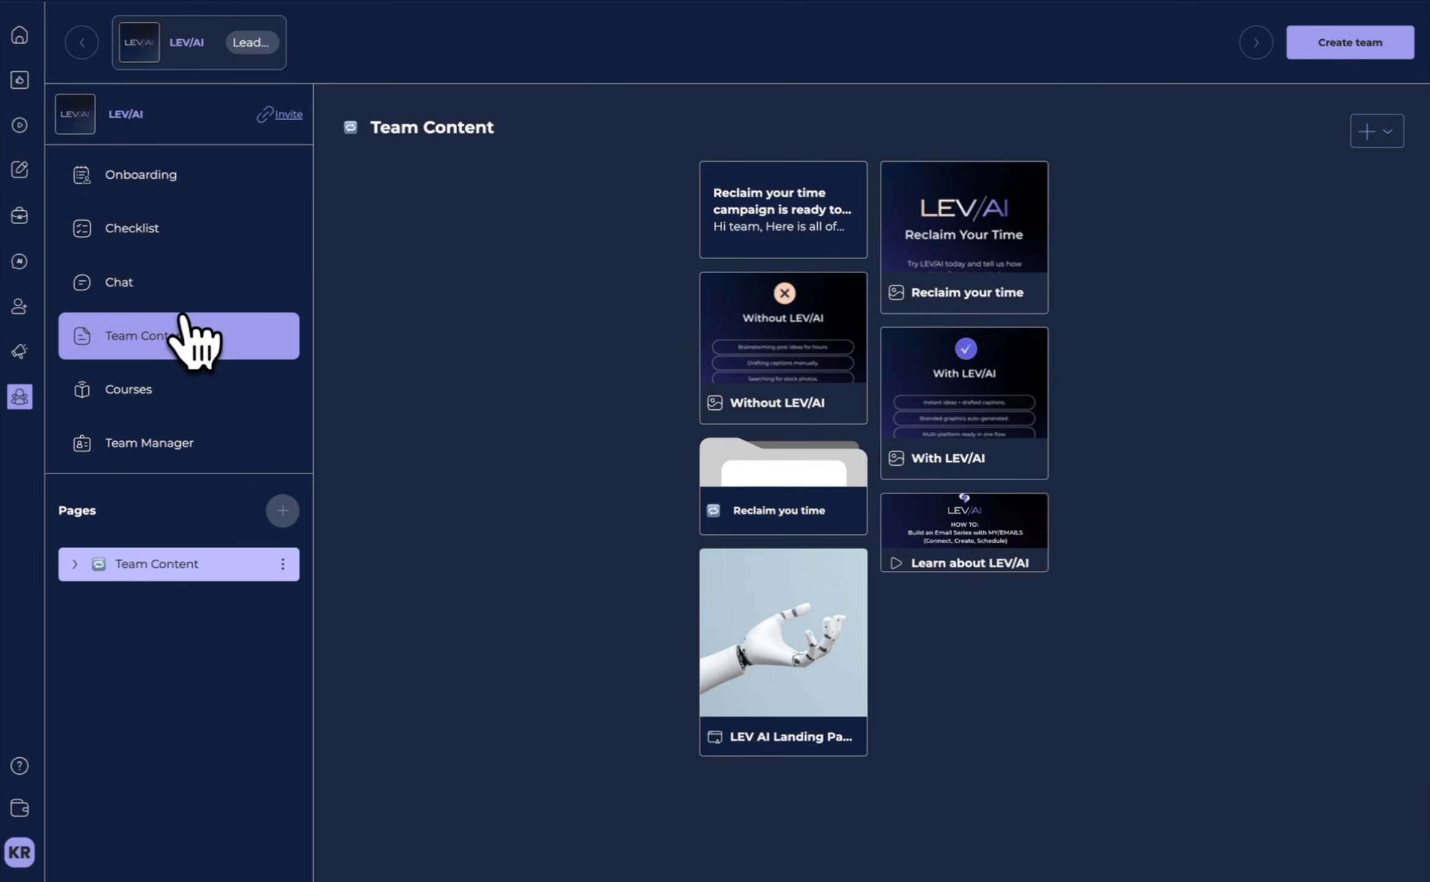